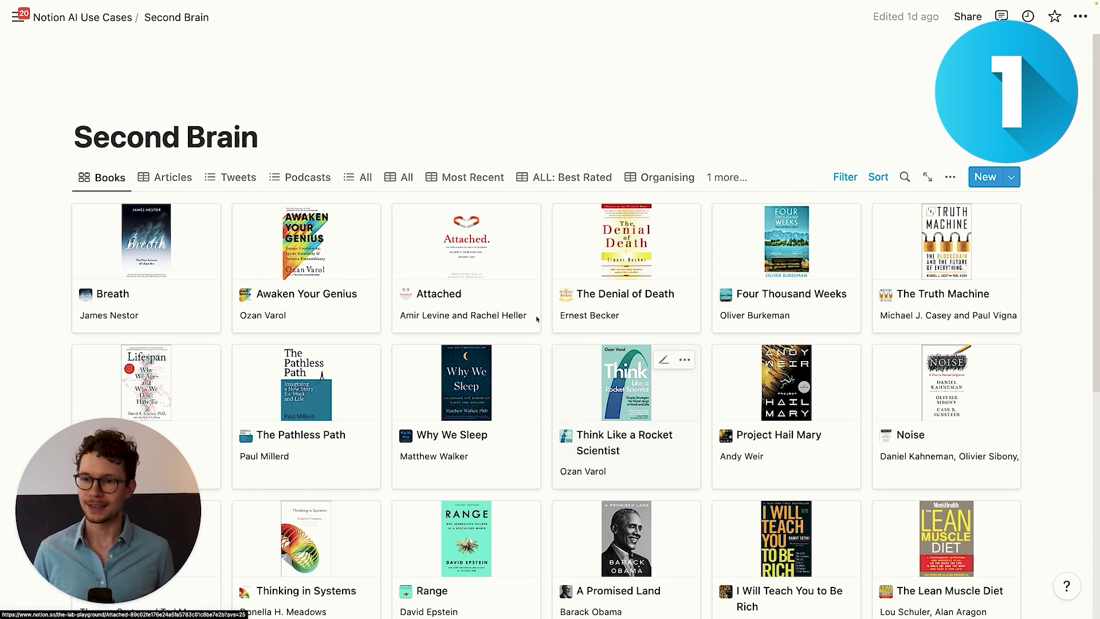
Open the AI autofill settings of the AI summary property in the Articles view and try the autofill on this view
{"action": "left_click", "coordinate": [162, 179]}
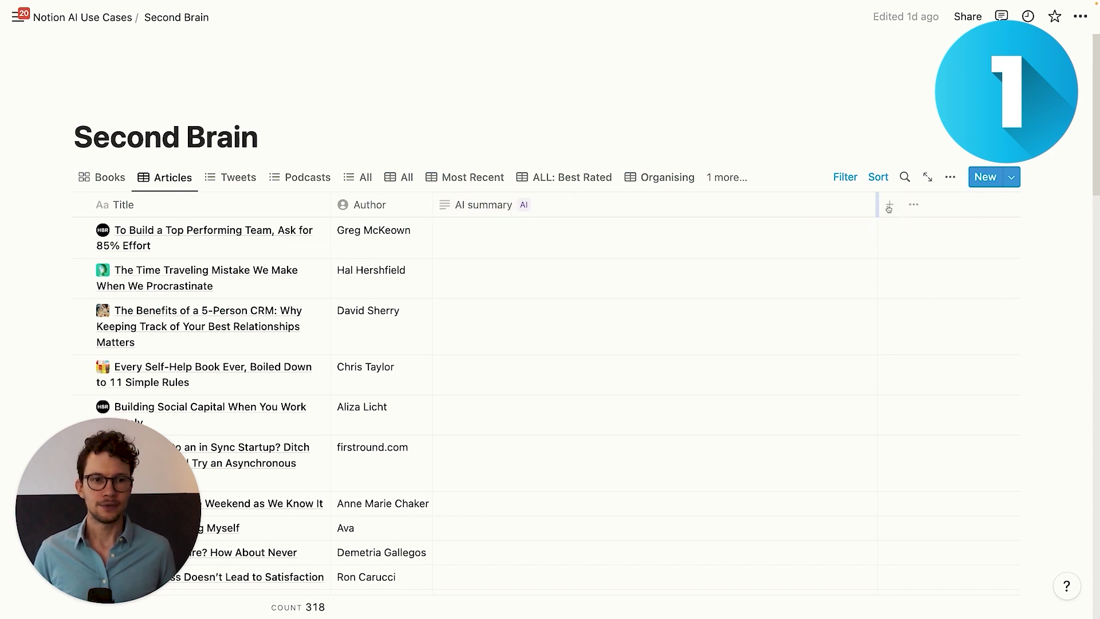
{"action": "left_click", "coordinate": [891, 206]}
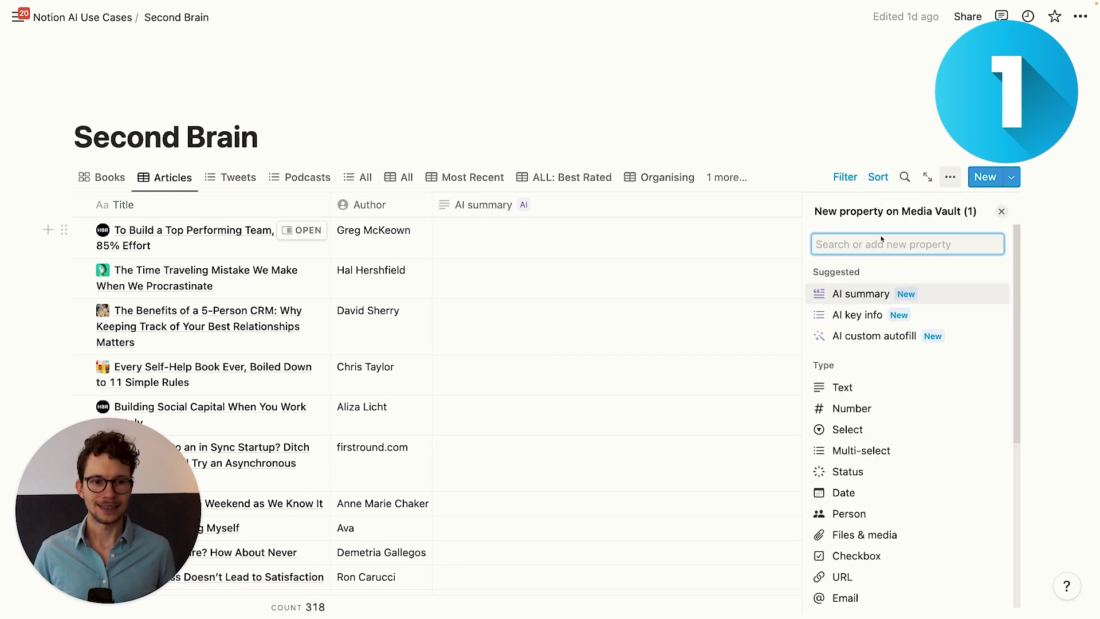
{"action": "left_click", "coordinate": [608, 212]}
{"action": "left_click", "coordinate": [493, 260]}
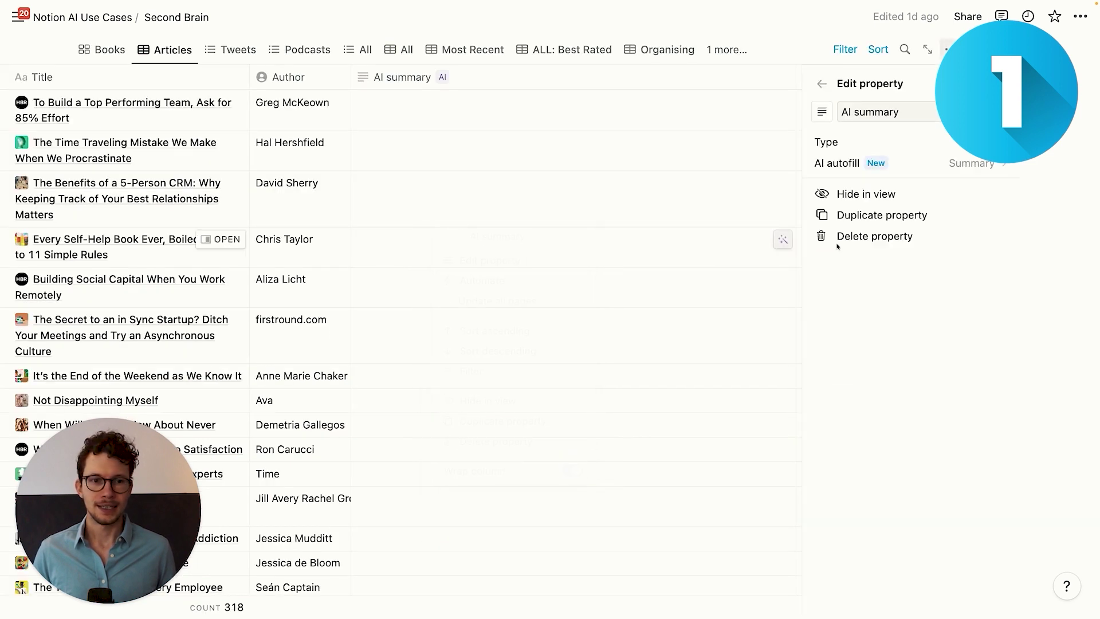
{"action": "left_click", "coordinate": [897, 165]}
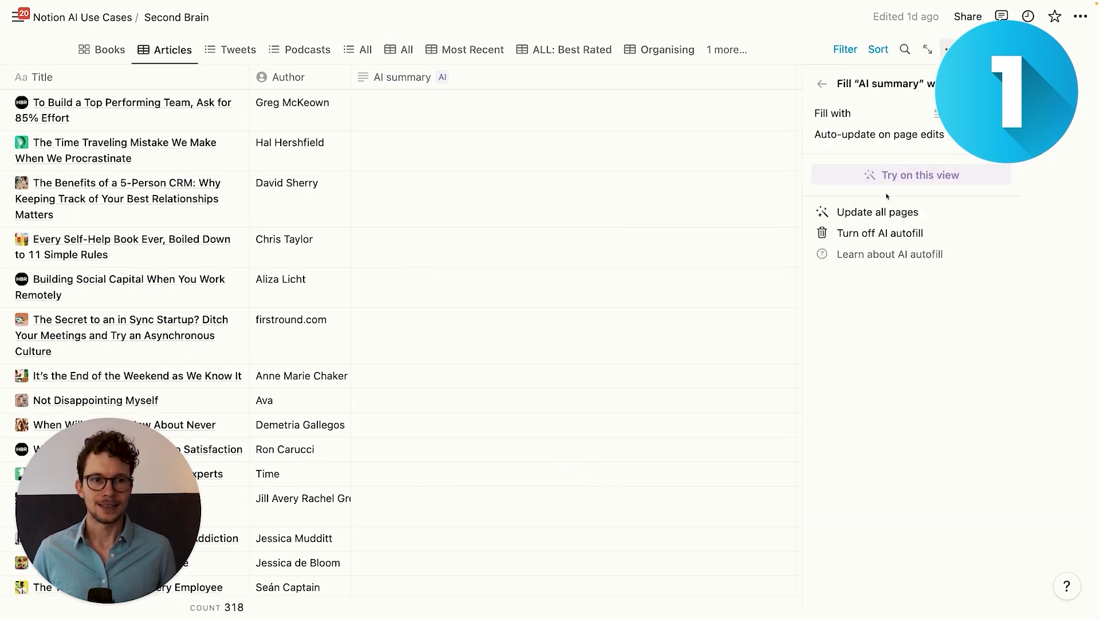
{"action": "left_click", "coordinate": [891, 174]}
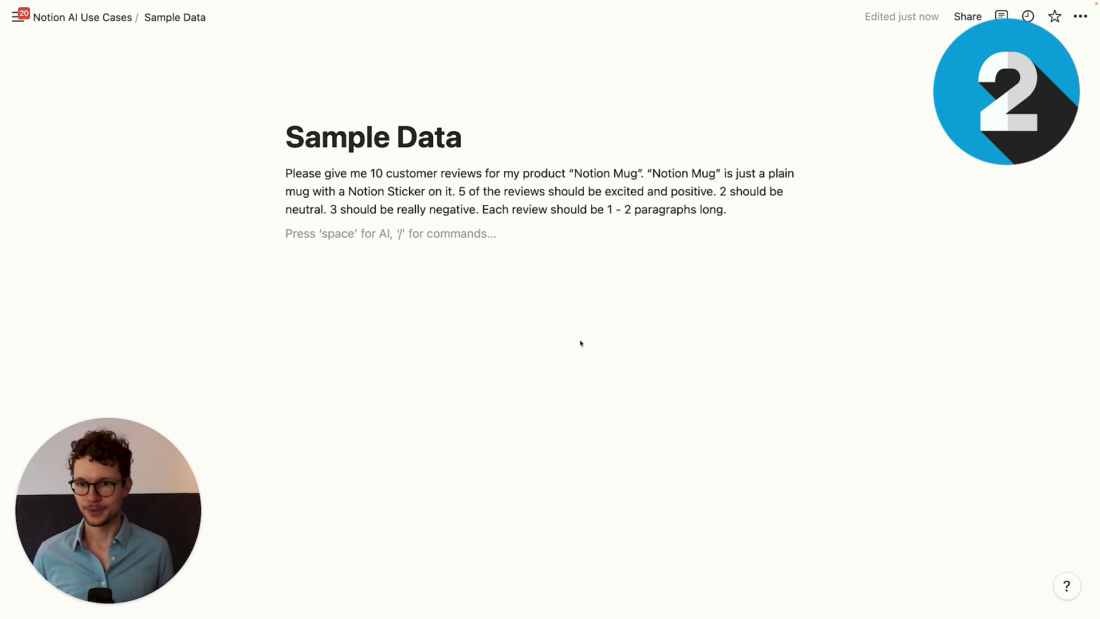
Copy the page's prompt for 10 "Notion Mug" customer reviews and submit it to the AI on the empty line below
{"action": "left_click", "coordinate": [521, 184]}
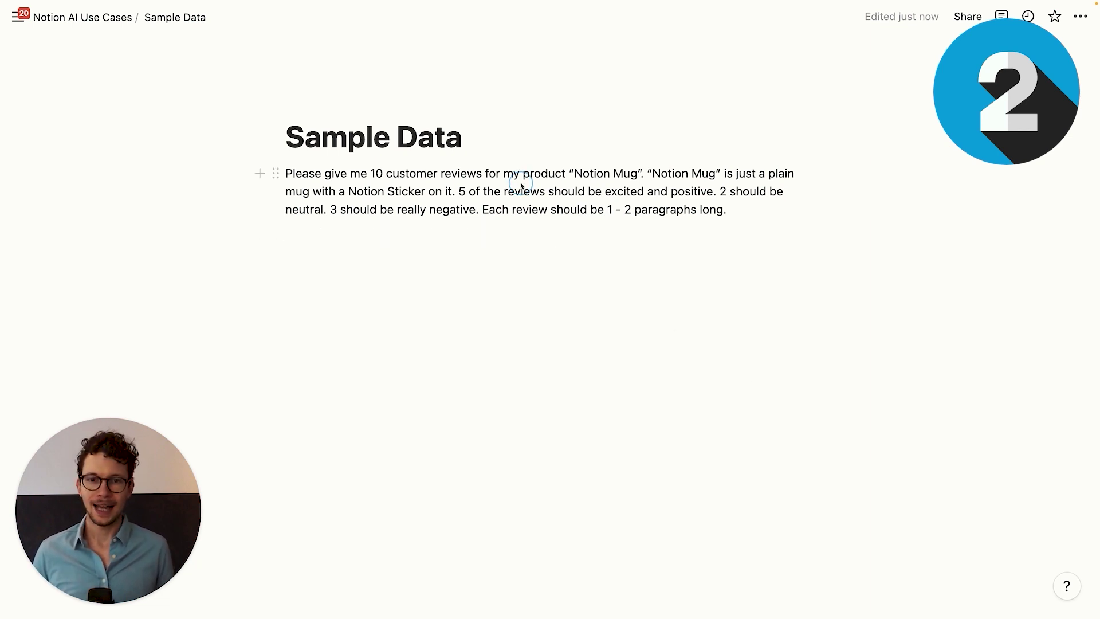
{"action": "key", "text": "super+a"}
{"action": "key", "text": "super+c"}
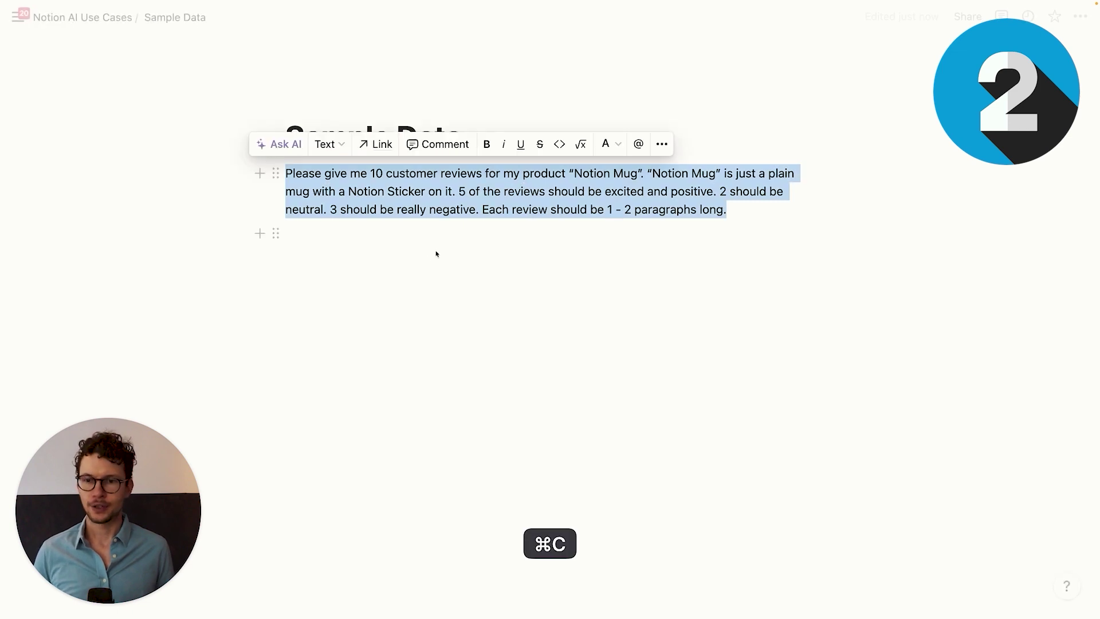
{"action": "left_click", "coordinate": [415, 254]}
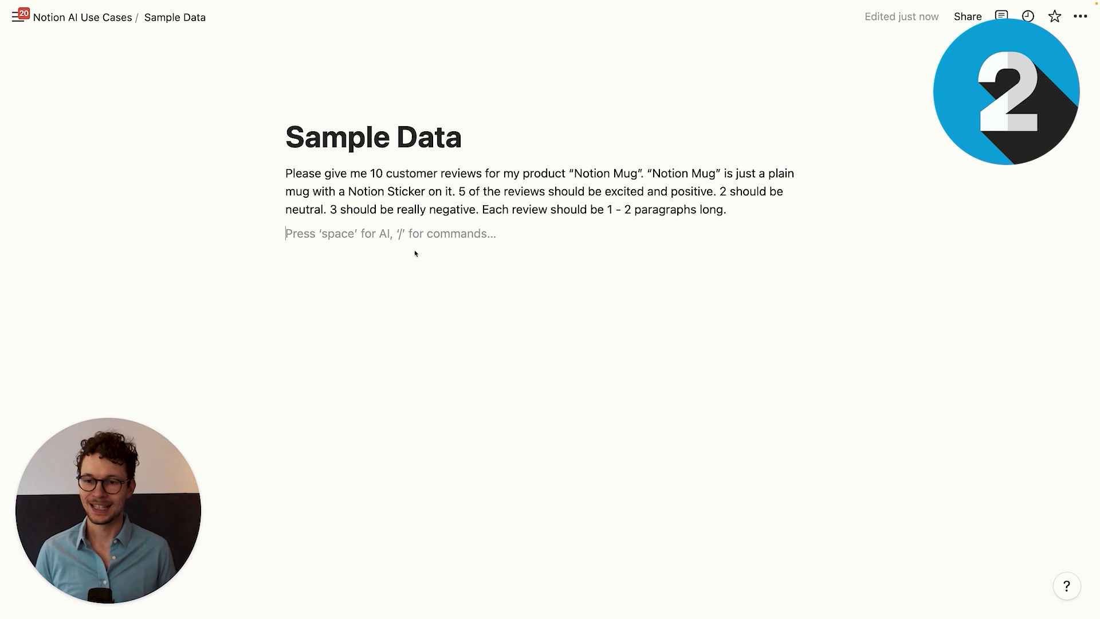
{"action": "key", "text": "space"}
{"action": "key", "text": "super+v"}
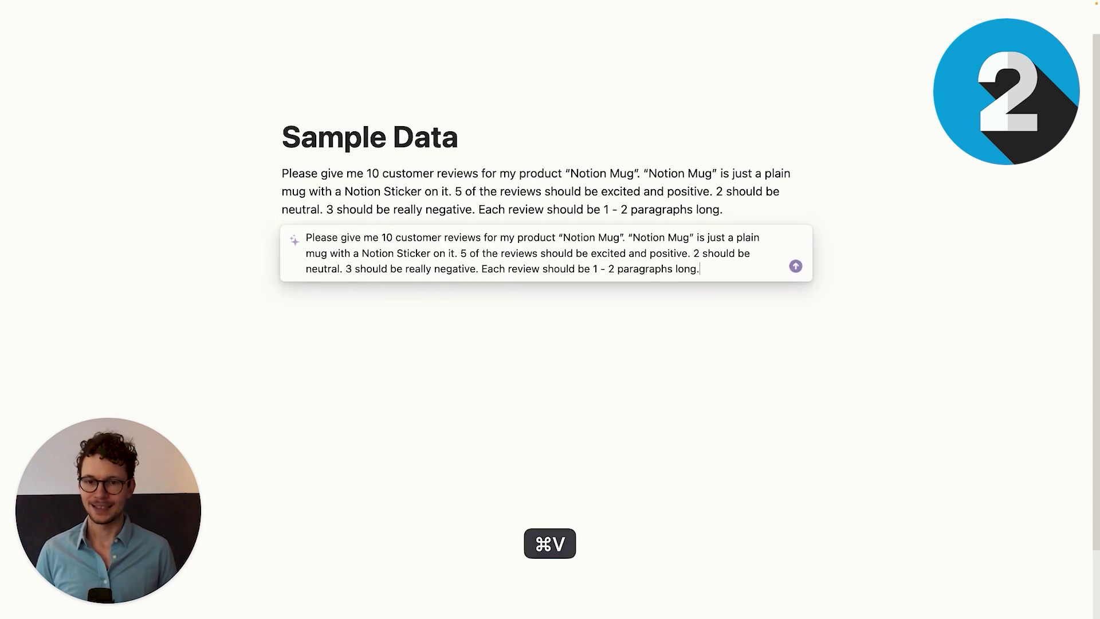
{"action": "key", "text": "Return"}
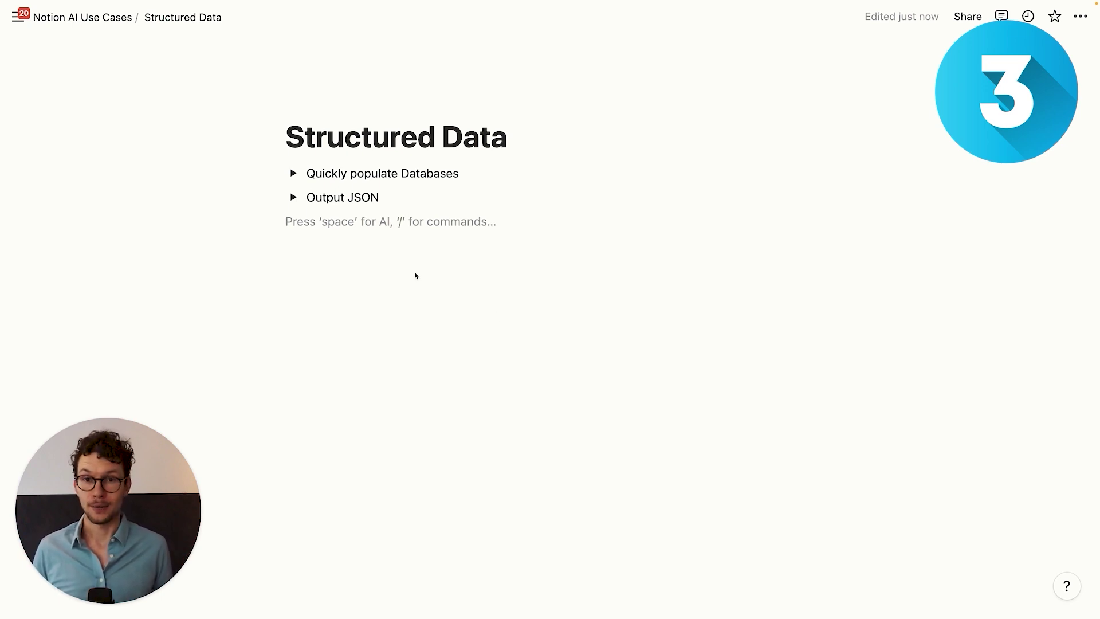
Expand "Quickly populate Databases" and copy the two-column table prompt from its callout
{"action": "left_click", "coordinate": [293, 173]}
{"action": "scroll", "coordinate": [365, 252], "scroll_direction": "down", "scroll_amount": 2}
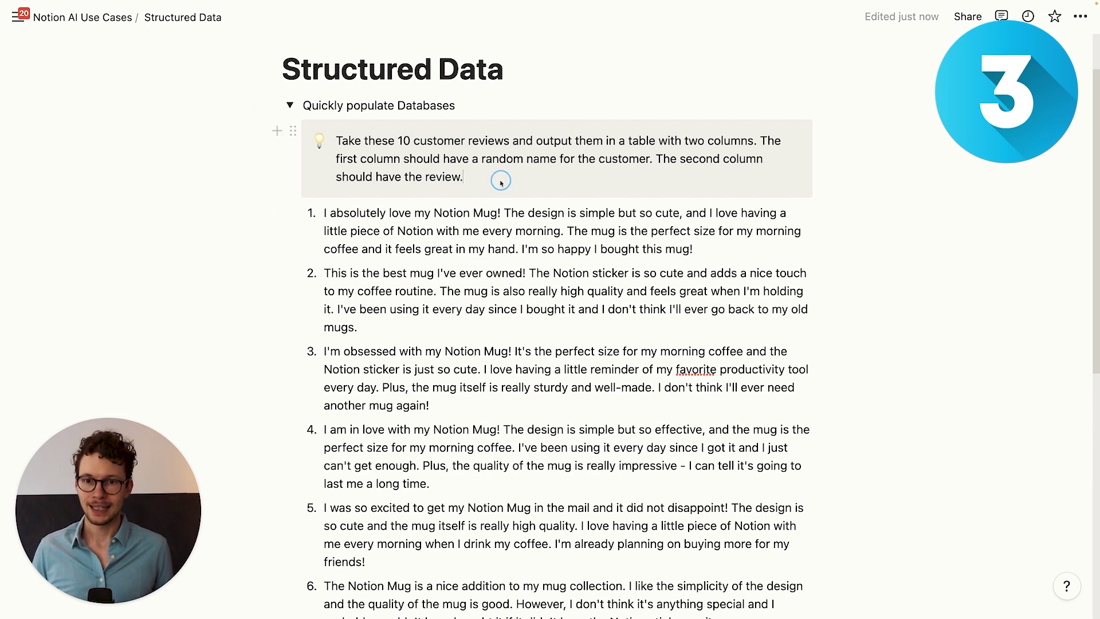
{"action": "left_click_drag", "start_coordinate": [502, 181], "coordinate": [380, 144]}
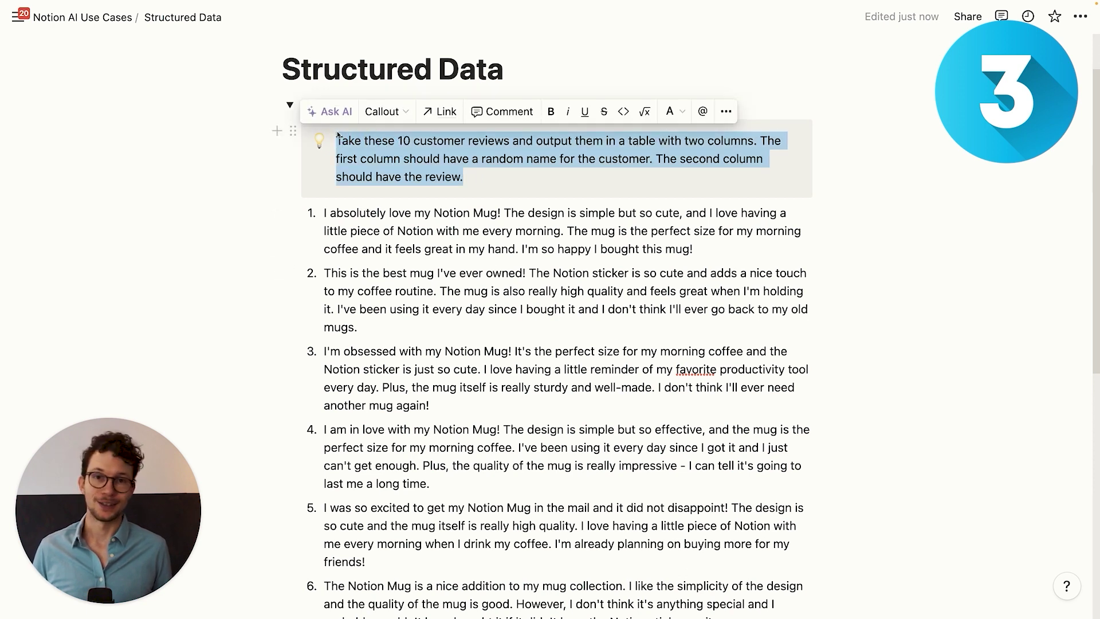
{"action": "key", "text": "super+c"}
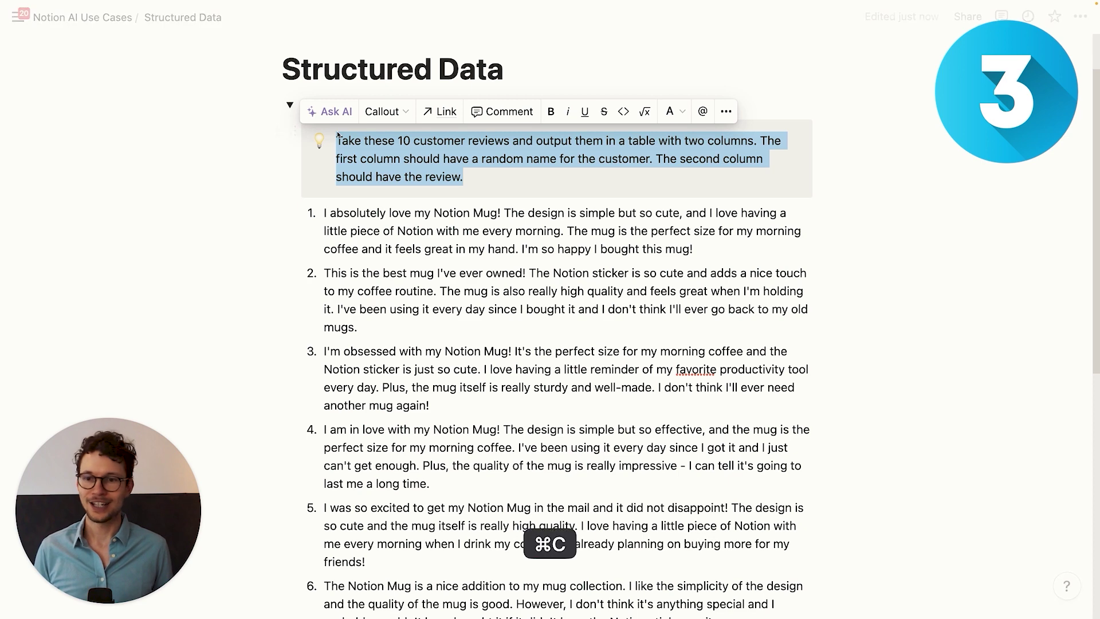
Run the copied table prompt with AI on all 10 customer reviews and insert the generated table below them
{"action": "left_click_drag", "start_coordinate": [152, 248], "coordinate": [447, 511]}
{"action": "scroll", "coordinate": [447, 510], "scroll_direction": "down", "scroll_amount": 8}
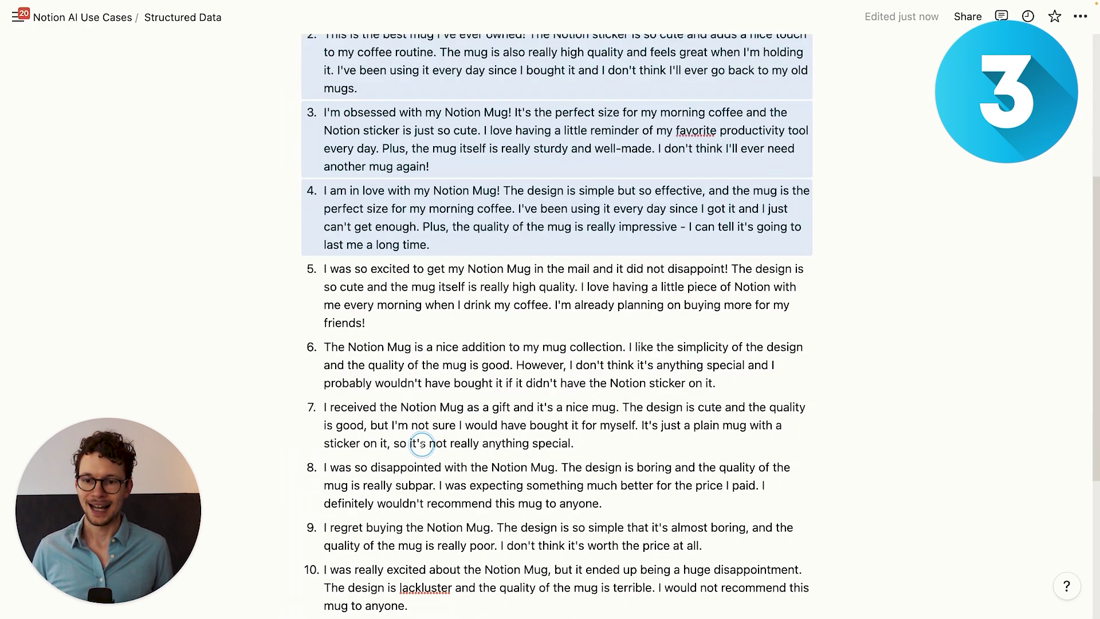
{"action": "left_click", "coordinate": [418, 439]}
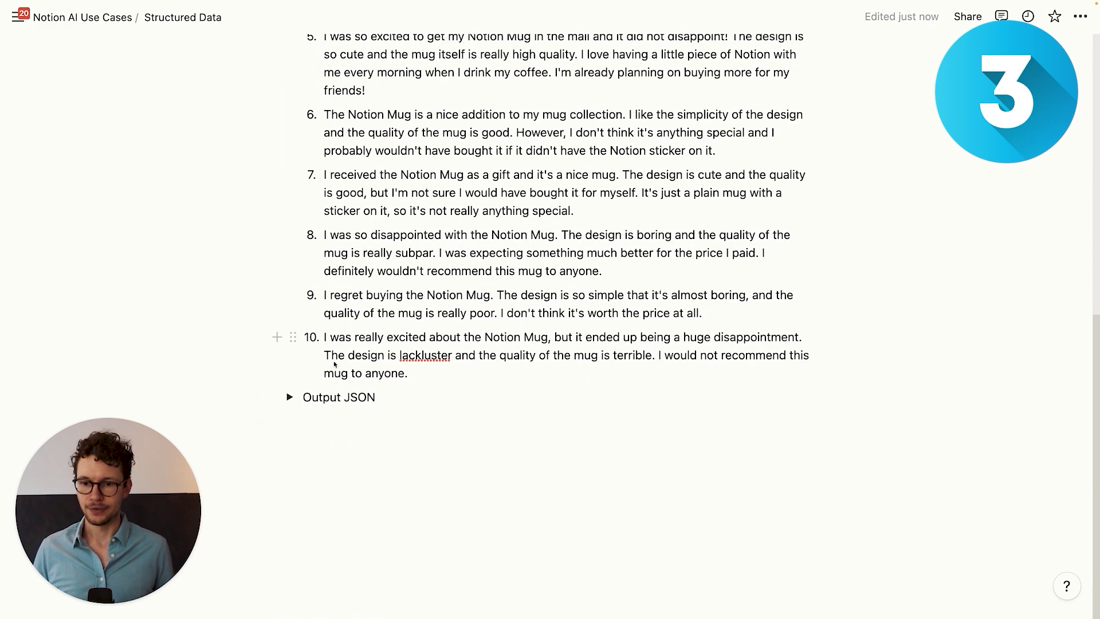
{"action": "left_click_drag", "start_coordinate": [245, 335], "coordinate": [414, 125]}
{"action": "left_click", "coordinate": [293, 95]}
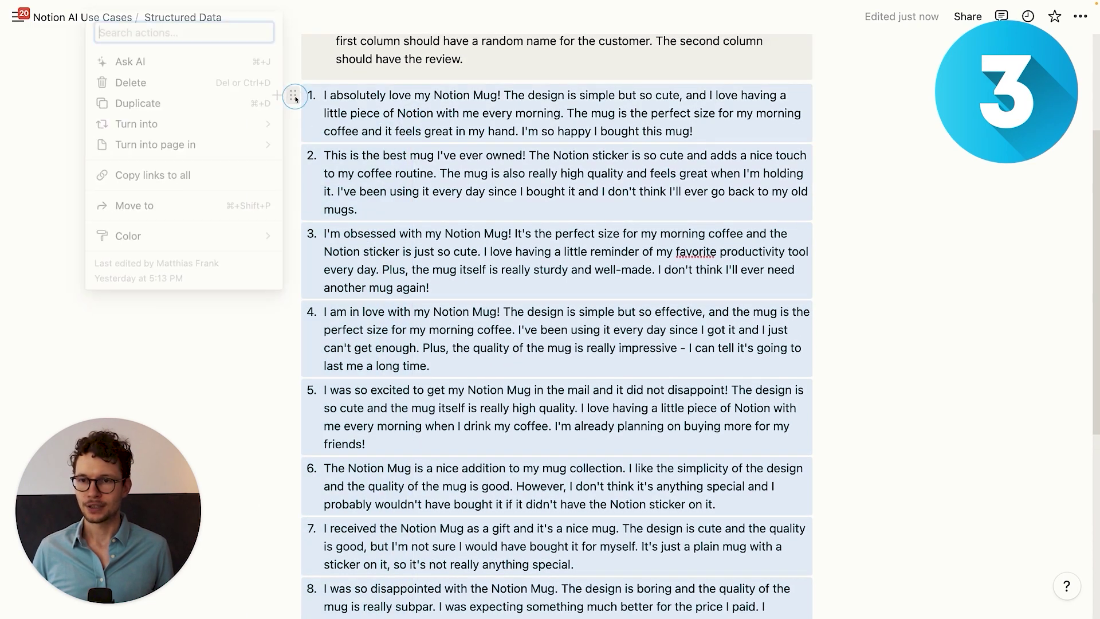
{"action": "left_click", "coordinate": [183, 57]}
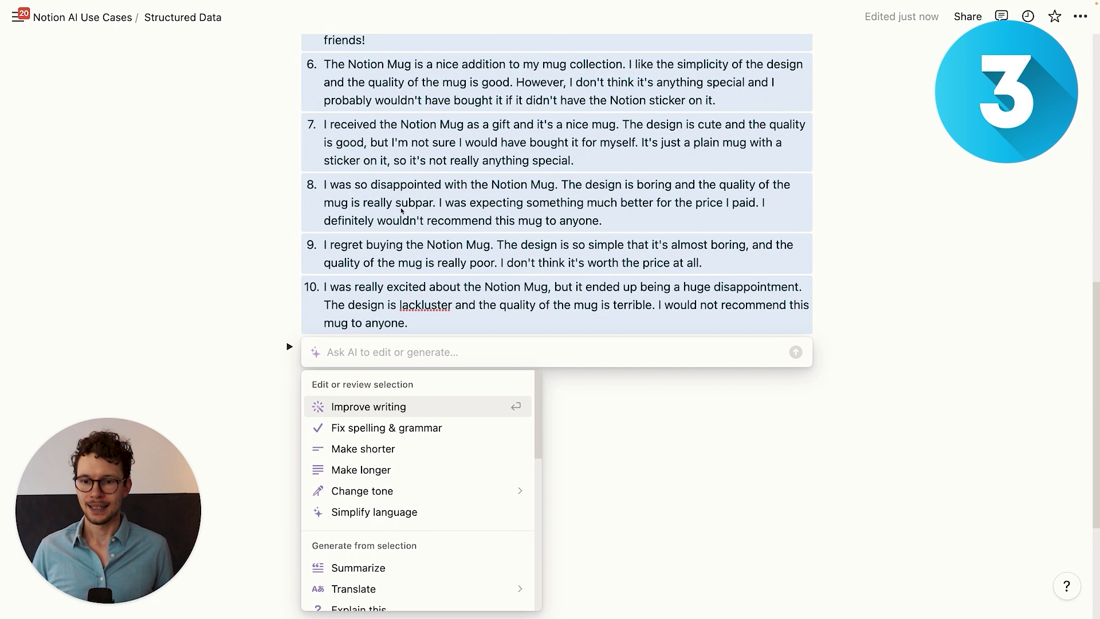
{"action": "key", "text": "super+v"}
{"action": "key", "text": "Return"}
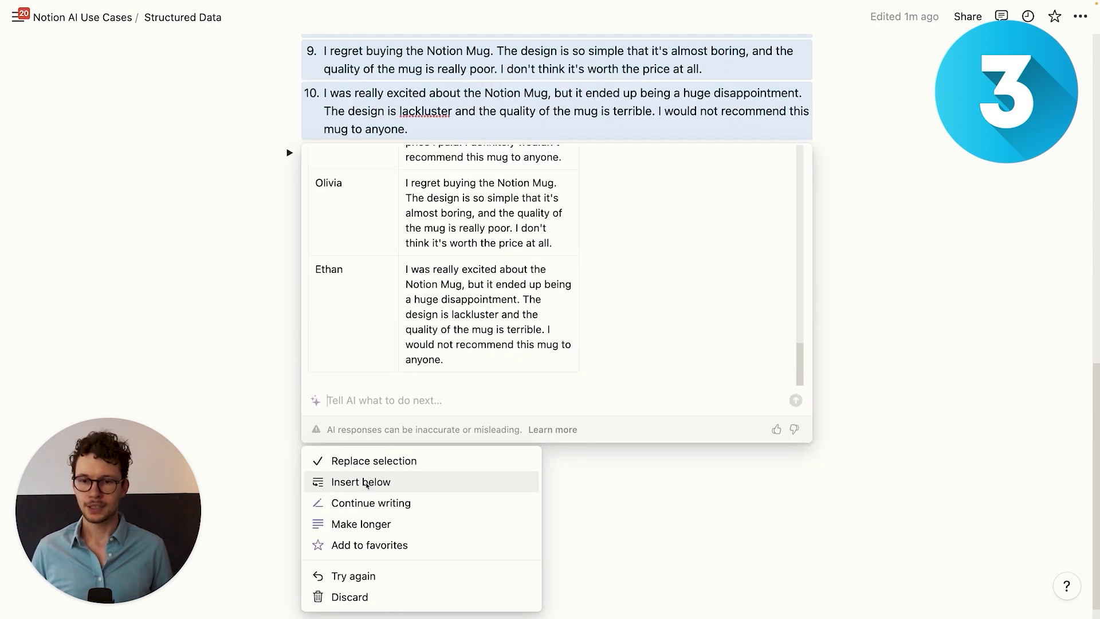
{"action": "left_click", "coordinate": [366, 482]}
Make the User and Review row of the generated table a header row
{"action": "left_click", "coordinate": [423, 246]}
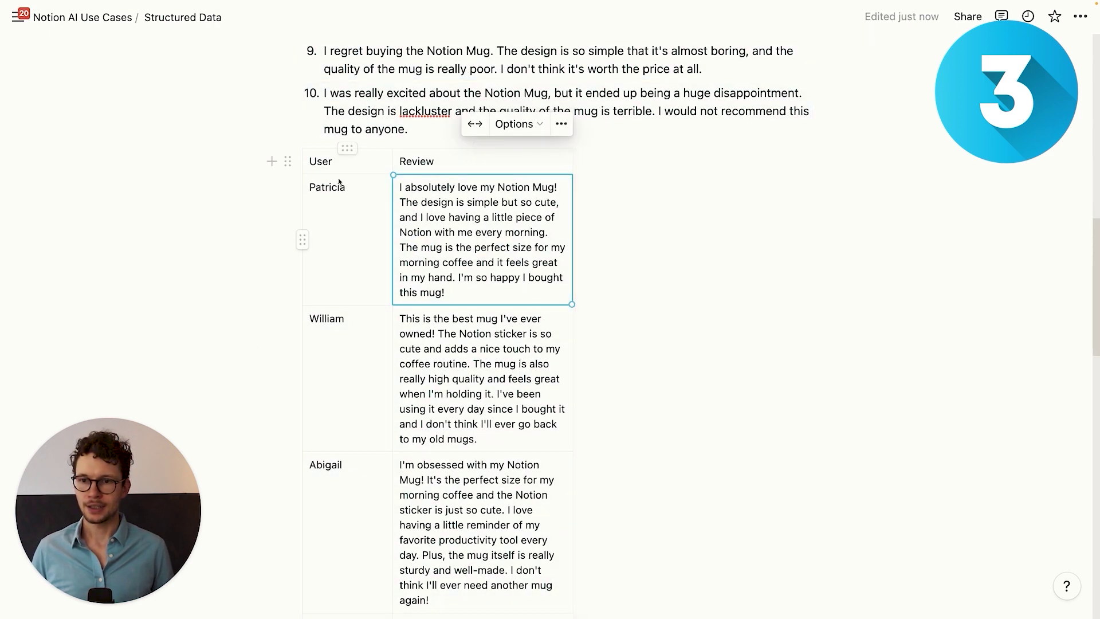
{"action": "left_click", "coordinate": [302, 162]}
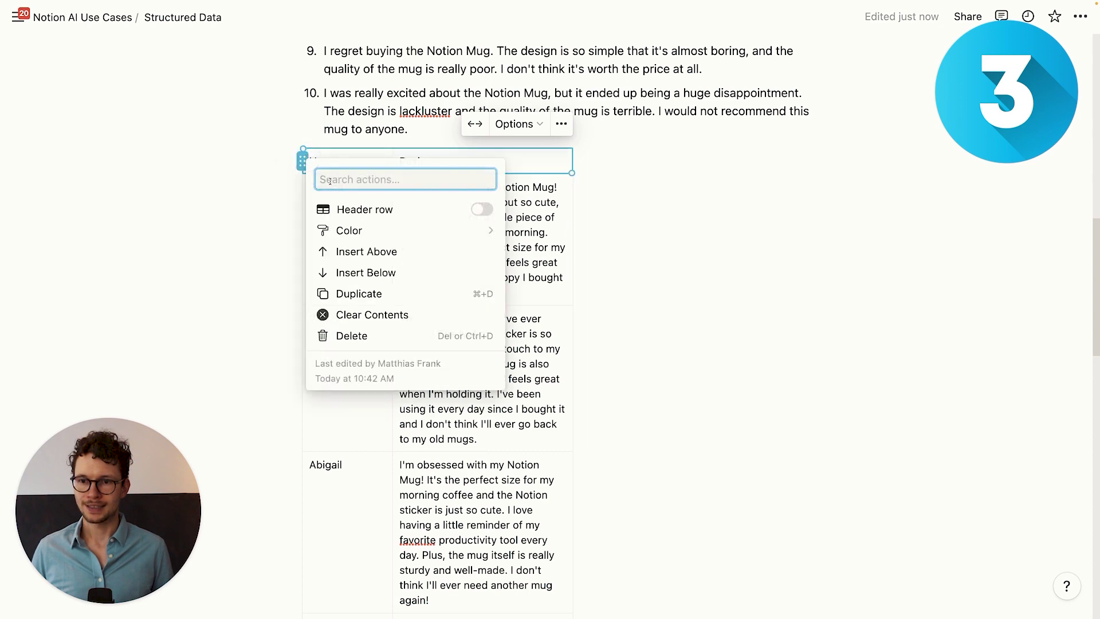
{"action": "left_click", "coordinate": [482, 208]}
{"action": "key", "text": "Escape"}
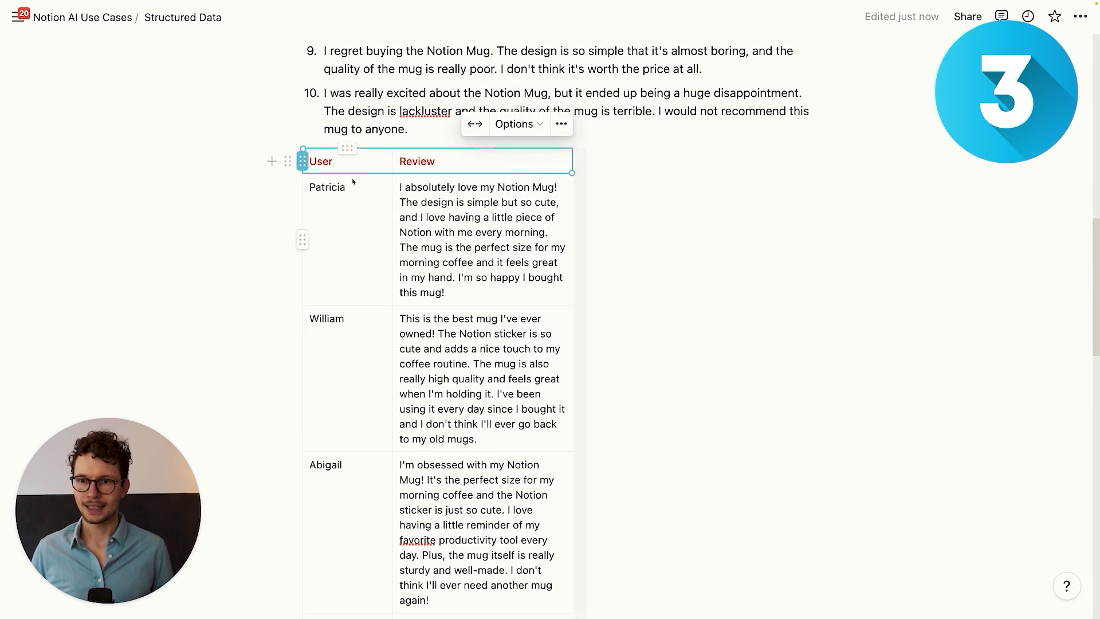
Turn the review table into a database, narrow its User column and widen its Review column
{"action": "left_click", "coordinate": [288, 161]}
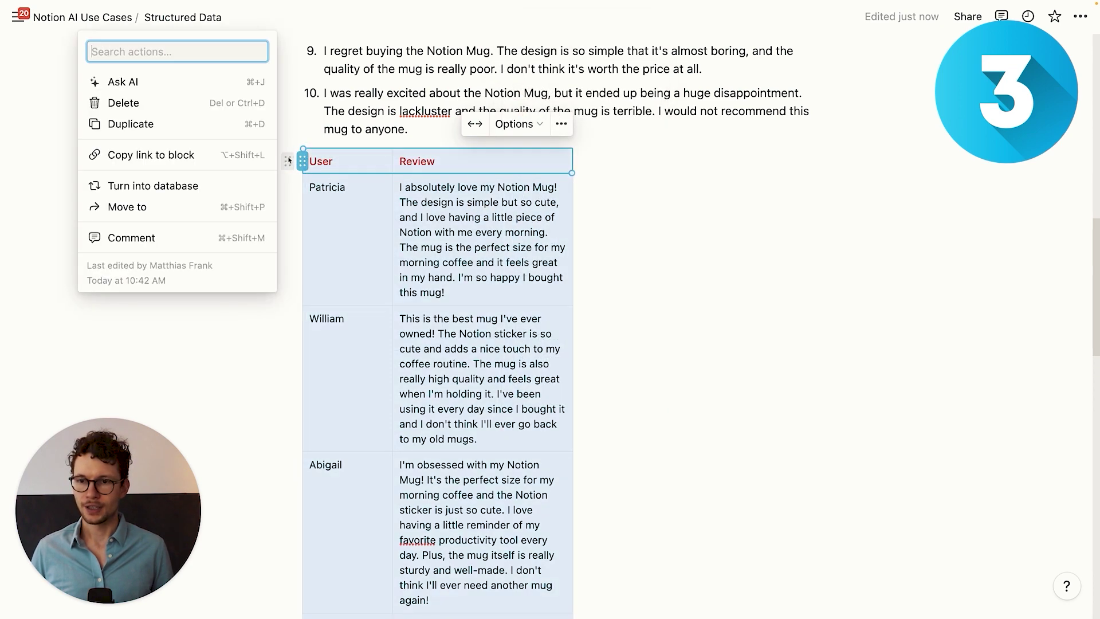
{"action": "left_click", "coordinate": [209, 186]}
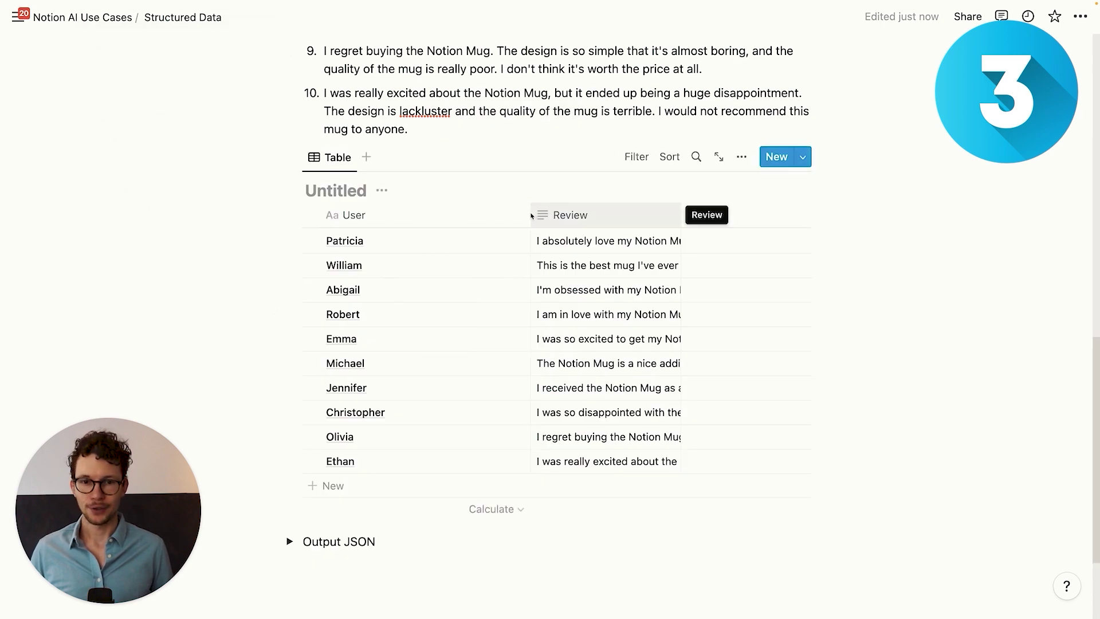
{"action": "left_click_drag", "start_coordinate": [529, 215], "coordinate": [412, 216]}
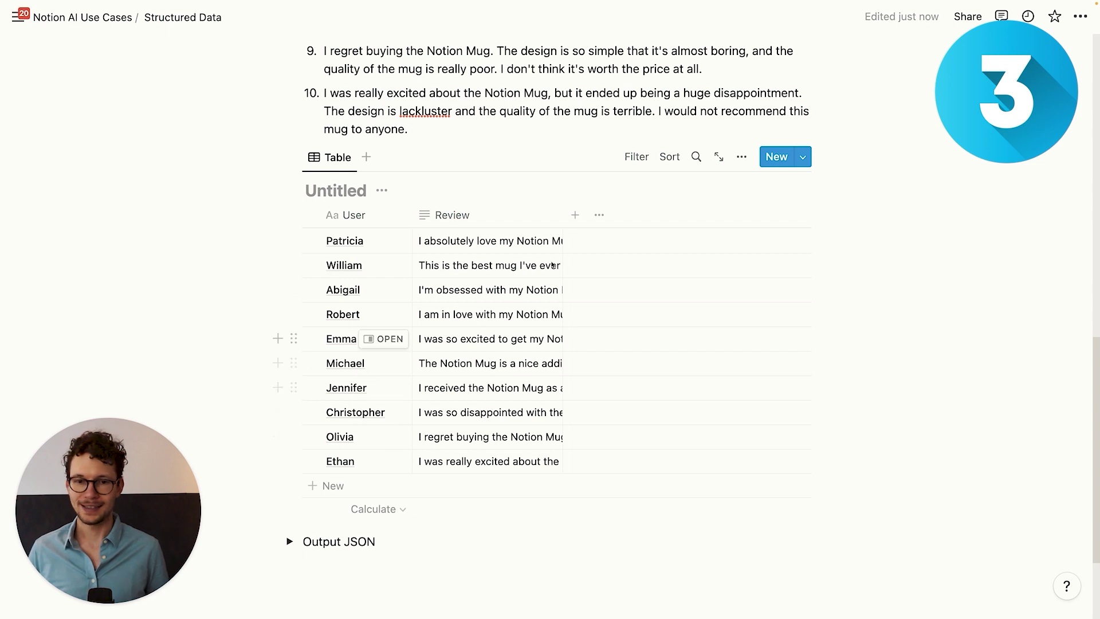
{"action": "left_click_drag", "start_coordinate": [562, 222], "coordinate": [609, 221]}
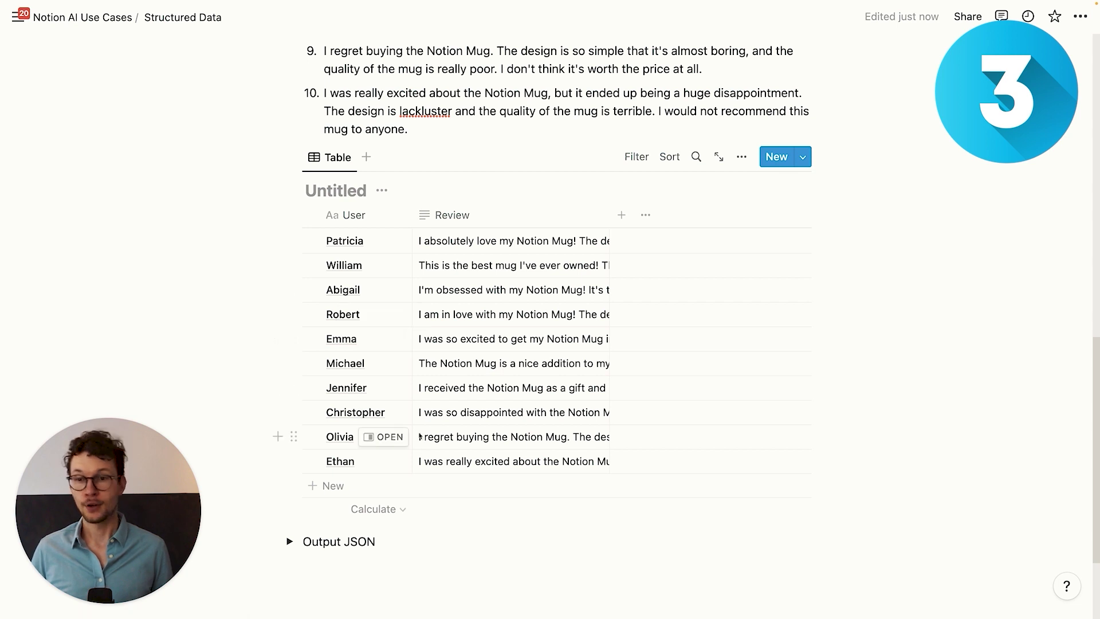
Expand "Output JSON" and copy the prompt with the number, user and review key-value pairs from its callout
{"action": "scroll", "coordinate": [420, 437], "scroll_direction": "down", "scroll_amount": 5}
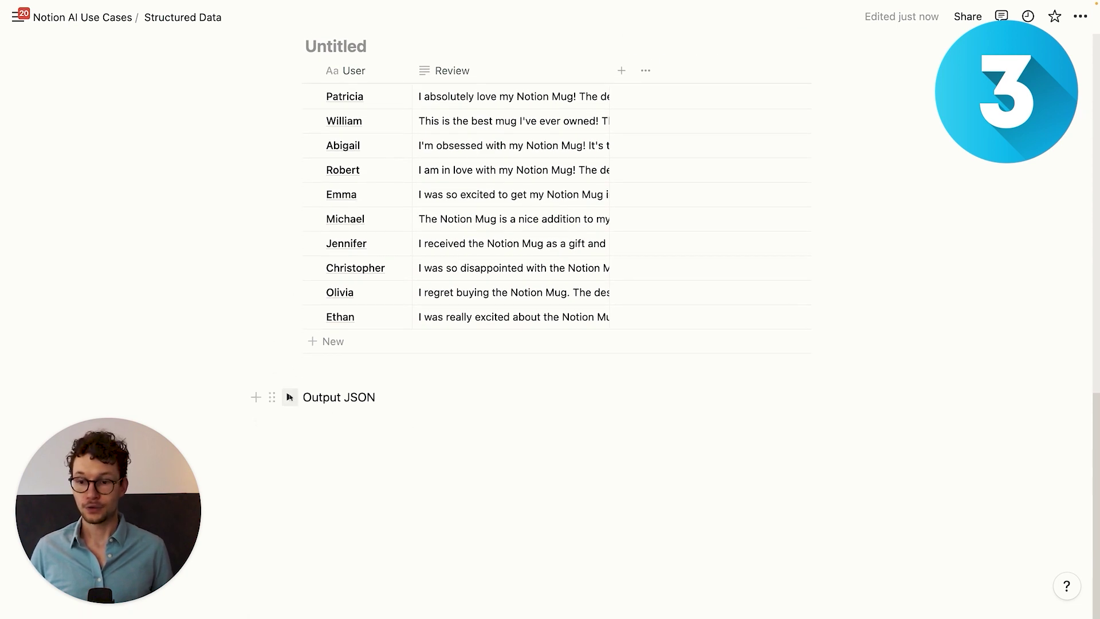
{"action": "left_click", "coordinate": [289, 397]}
{"action": "scroll", "coordinate": [342, 383], "scroll_direction": "down", "scroll_amount": 2}
{"action": "left_click_drag", "start_coordinate": [337, 372], "coordinate": [737, 399]}
{"action": "key", "text": "super+c"}
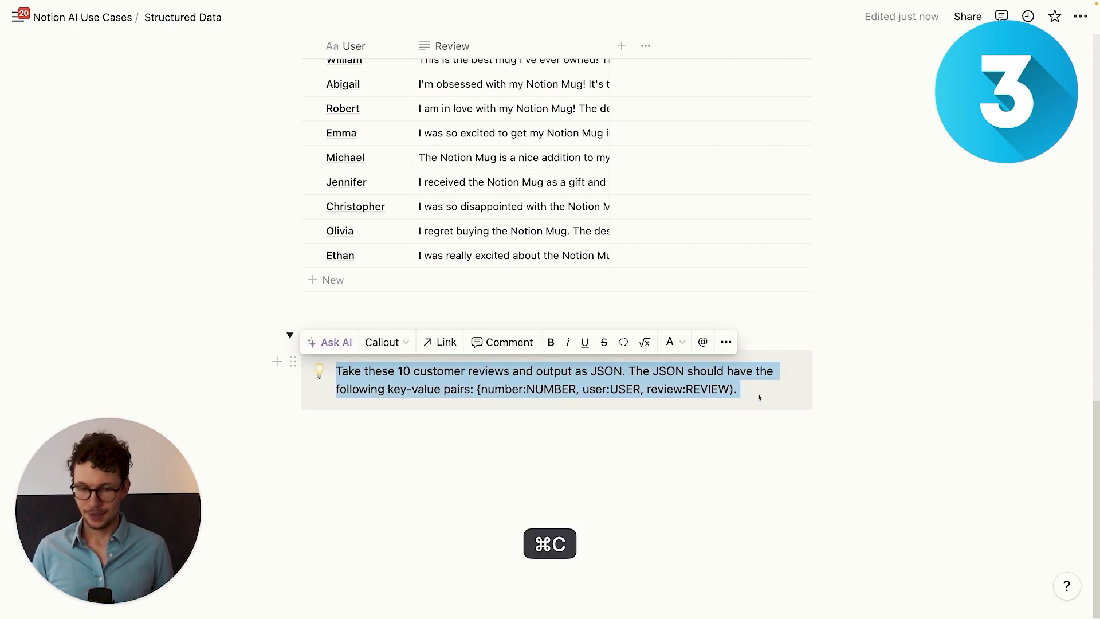
Select all 10 customer reviews and submit the copied JSON prompt to the AI for them
{"action": "scroll", "coordinate": [744, 321], "scroll_direction": "up", "scroll_amount": 12}
{"action": "scroll", "coordinate": [619, 447], "scroll_direction": "down", "scroll_amount": 3}
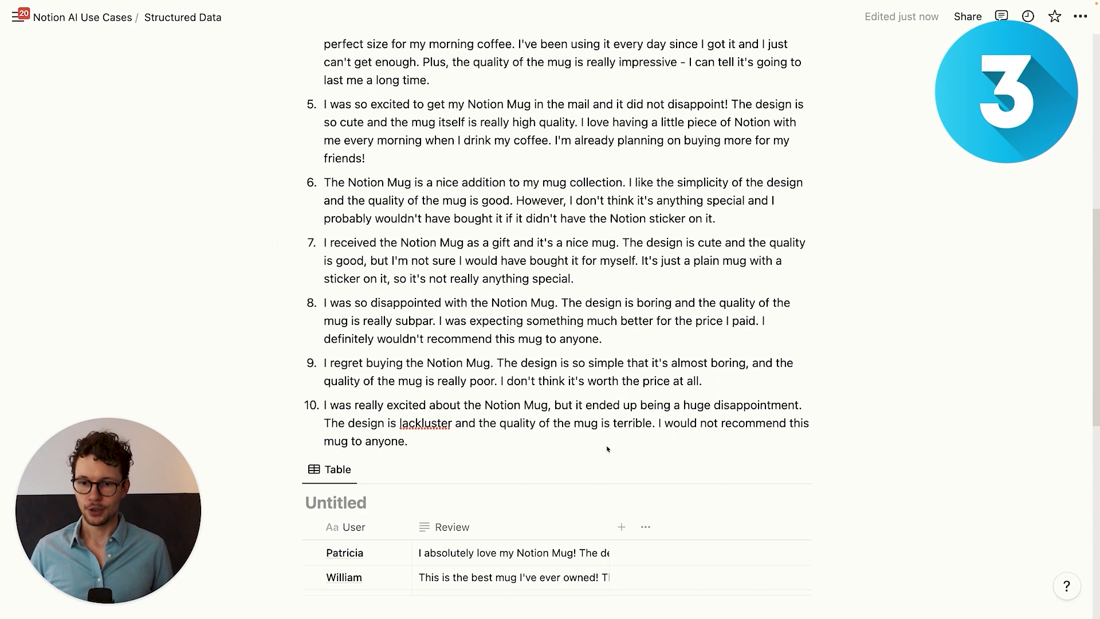
{"action": "left_click_drag", "start_coordinate": [504, 432], "coordinate": [314, 282]}
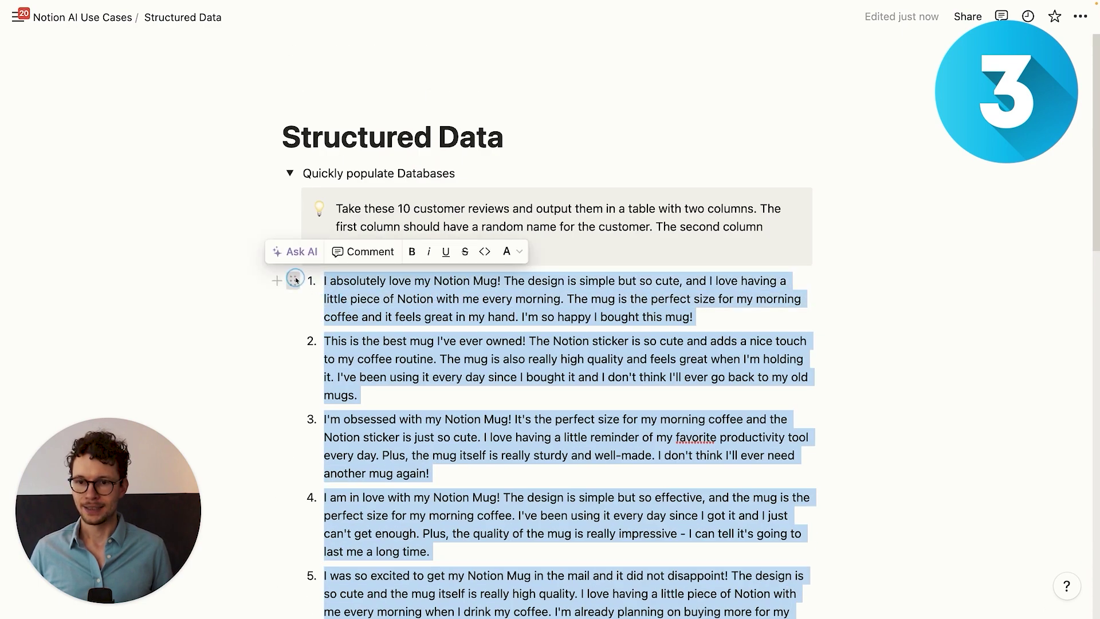
{"action": "left_click", "coordinate": [294, 281]}
{"action": "key", "text": "Return"}
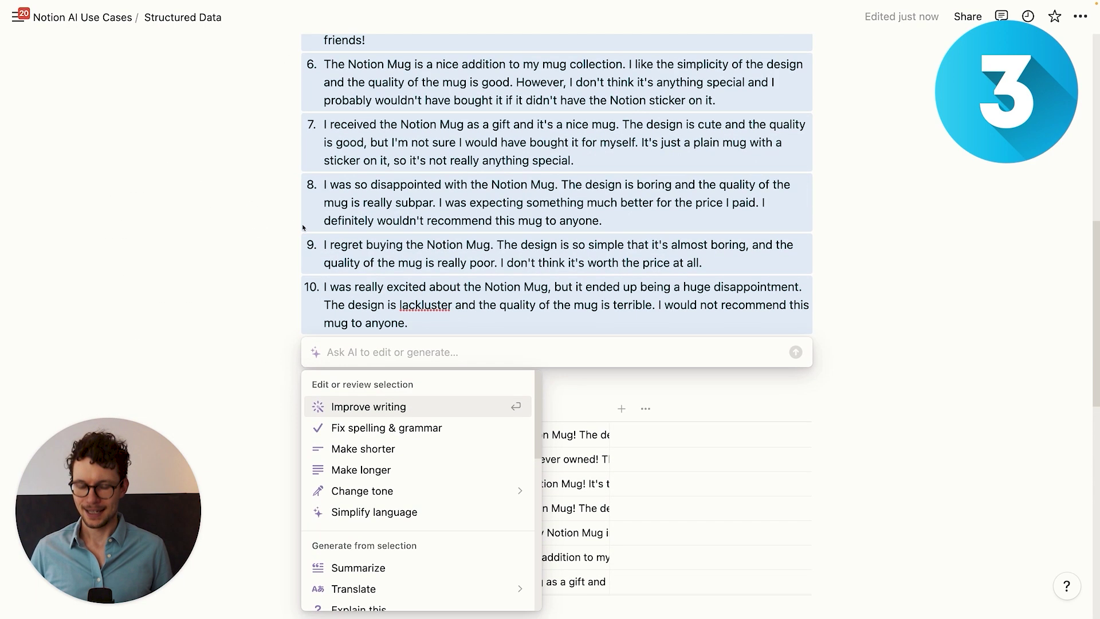
{"action": "key", "text": "super+v"}
{"action": "key", "text": "Return"}
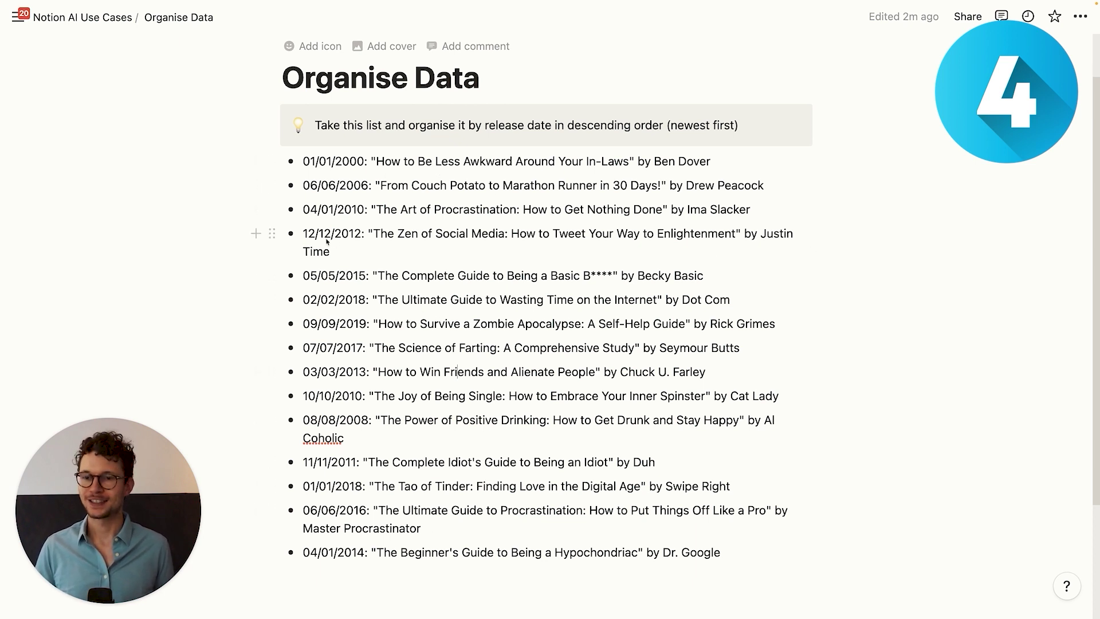
Copy the callout's prompt and submit it to the AI for the whole book list, organising it by release date in descending order
{"action": "triple_click", "coordinate": [383, 132]}
{"action": "key", "text": "super+c"}
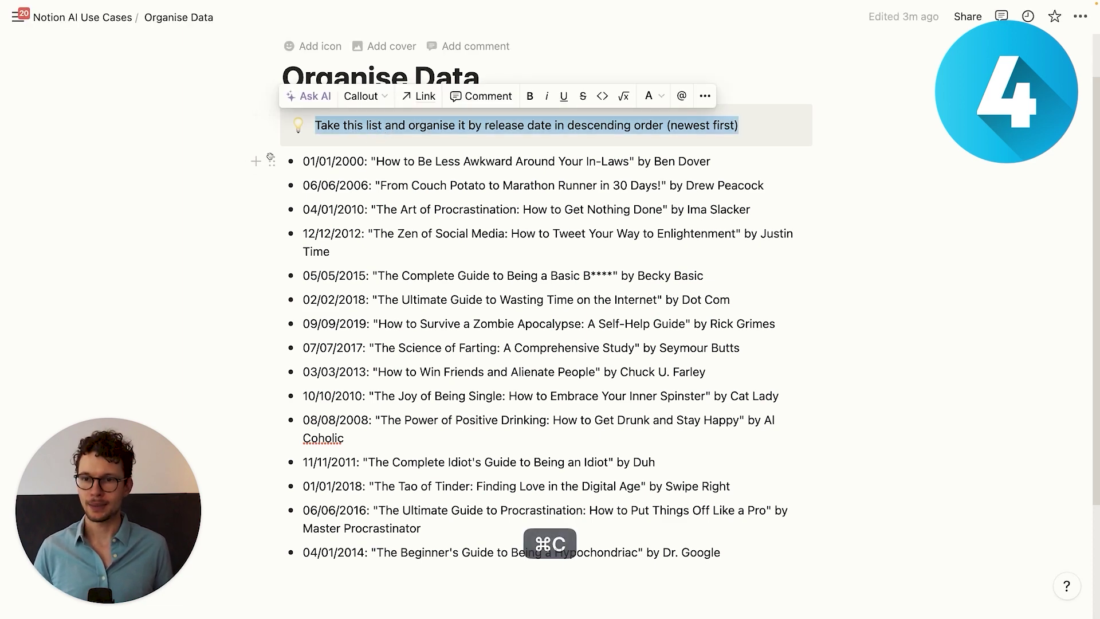
{"action": "left_click", "coordinate": [241, 160]}
{"action": "left_click_drag", "start_coordinate": [241, 160], "coordinate": [454, 573]}
{"action": "left_click_drag", "start_coordinate": [442, 441], "coordinate": [442, 443]}
{"action": "scroll", "coordinate": [401, 287], "scroll_direction": "up", "scroll_amount": 5}
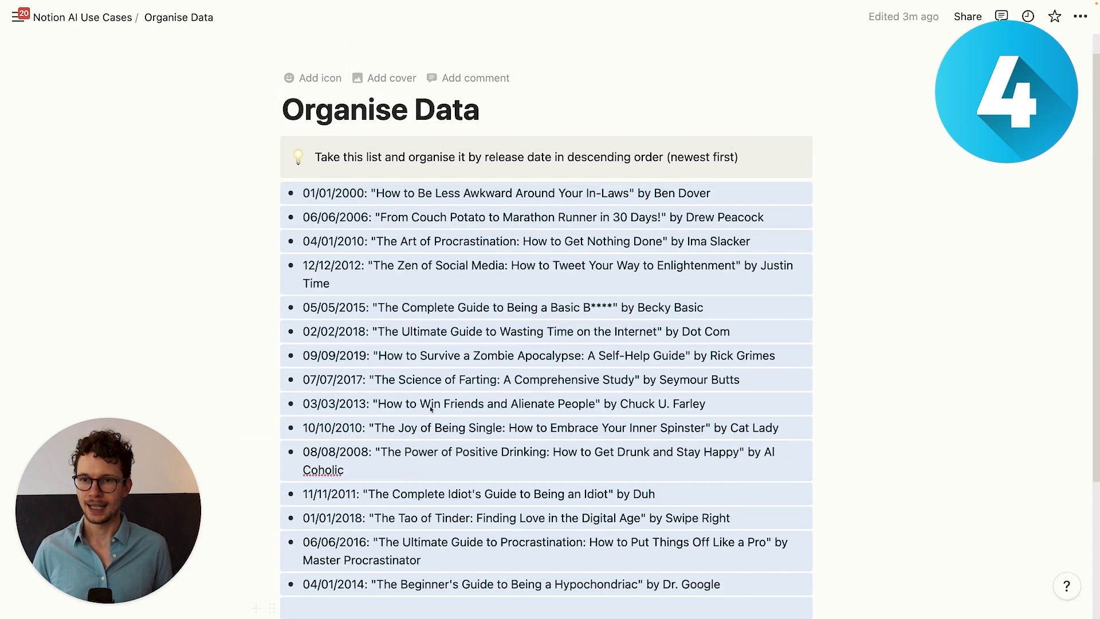
{"action": "left_click", "coordinate": [273, 193]}
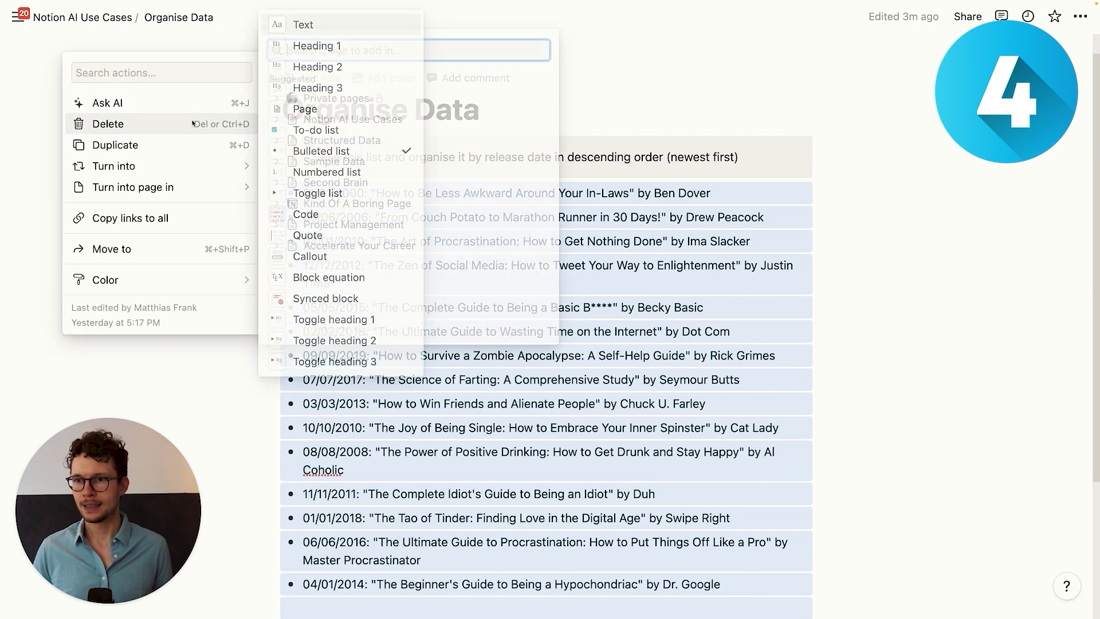
{"action": "left_click", "coordinate": [192, 104]}
{"action": "key", "text": "super+v"}
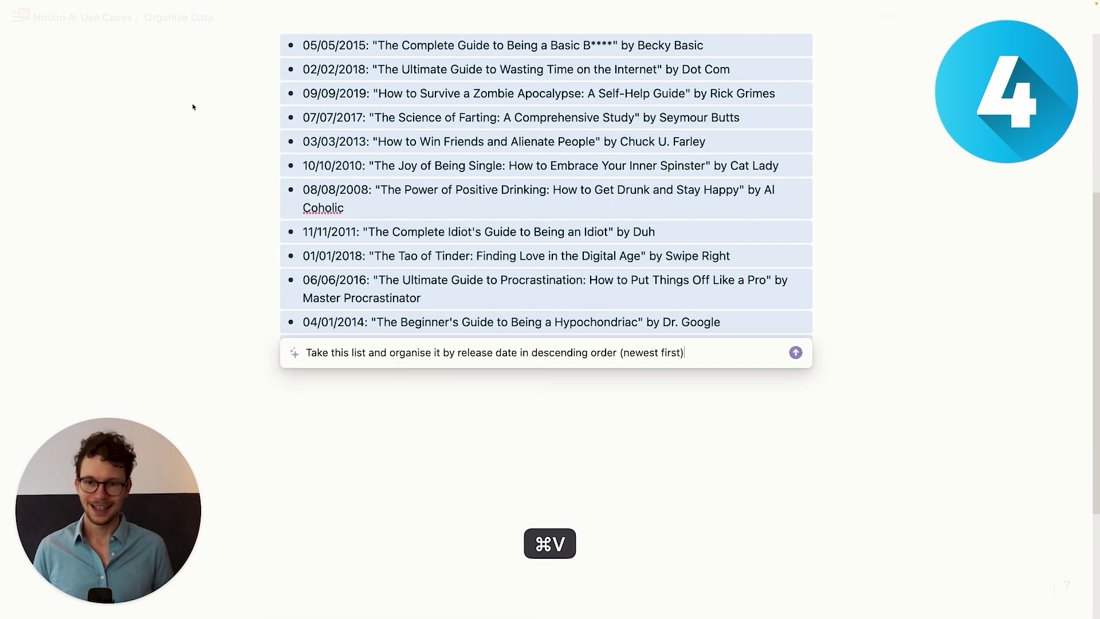
{"action": "key", "text": "Return"}
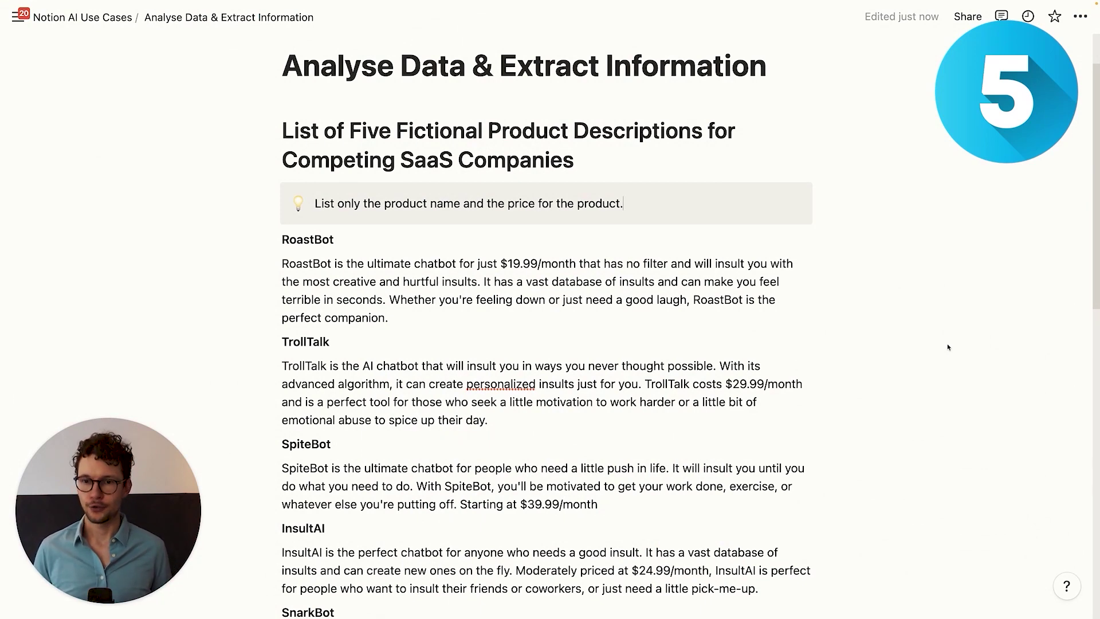
Submit the callout's prompt for product names and prices to the AI for the five SaaS product descriptions, and discard the response
{"action": "scroll", "coordinate": [946, 350], "scroll_direction": "down", "scroll_amount": 3}
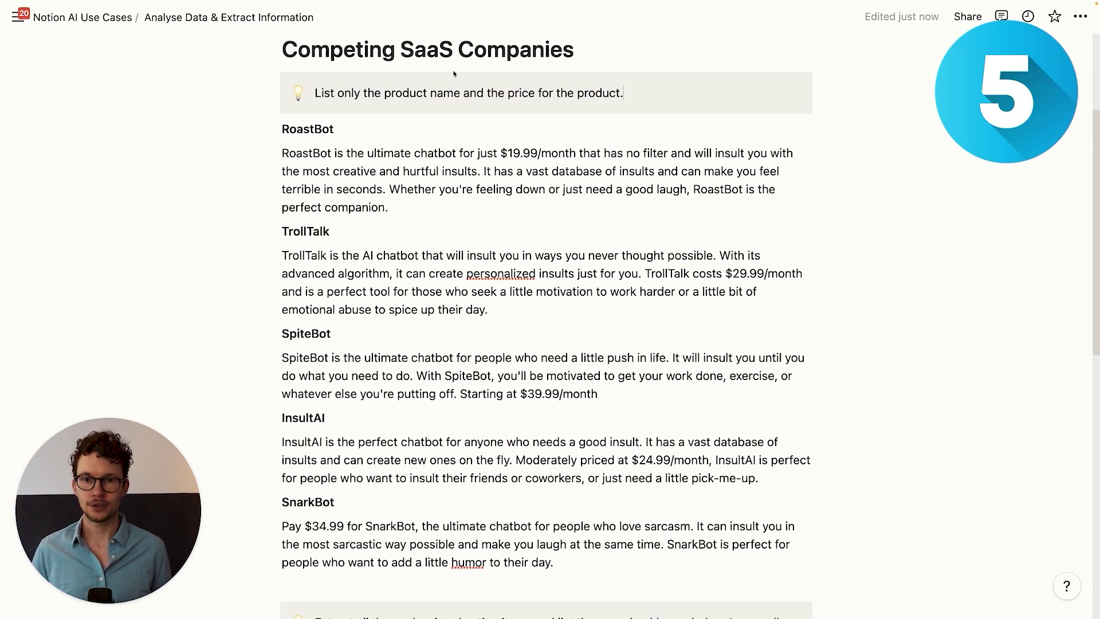
{"action": "key", "text": "super+a"}
{"action": "key", "text": "super+c"}
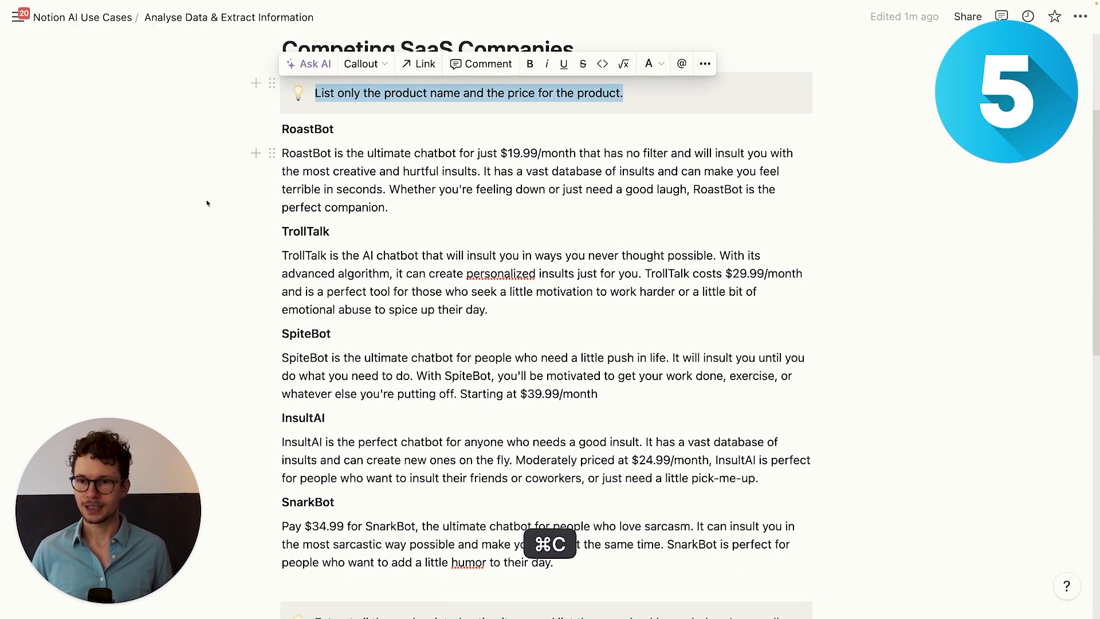
{"action": "left_click_drag", "start_coordinate": [190, 125], "coordinate": [478, 543]}
{"action": "left_click", "coordinate": [270, 134]}
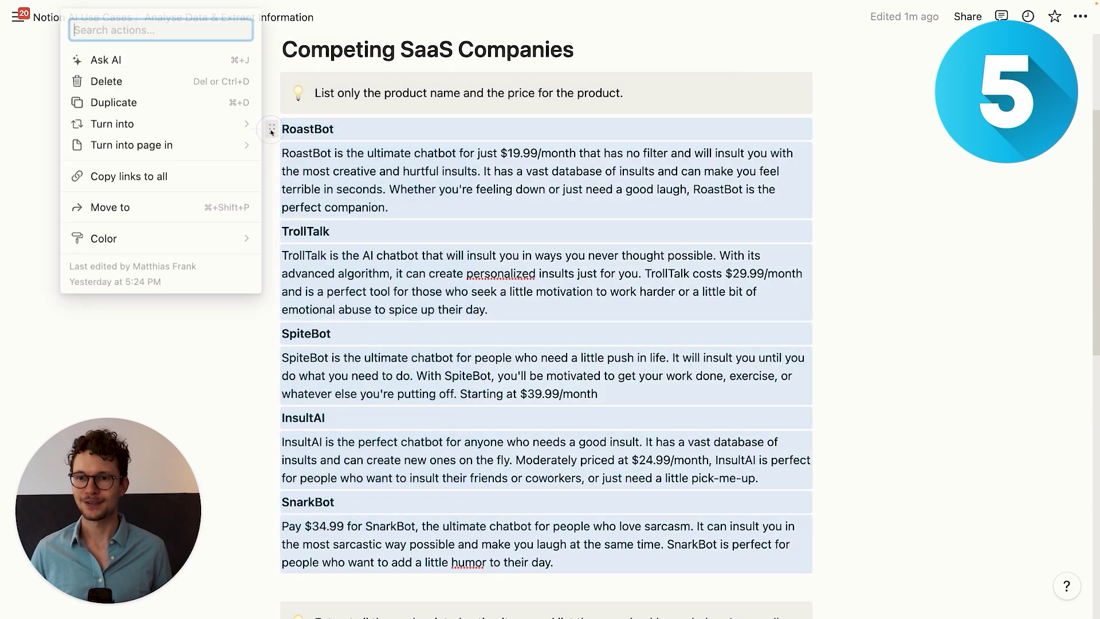
{"action": "left_click", "coordinate": [222, 57]}
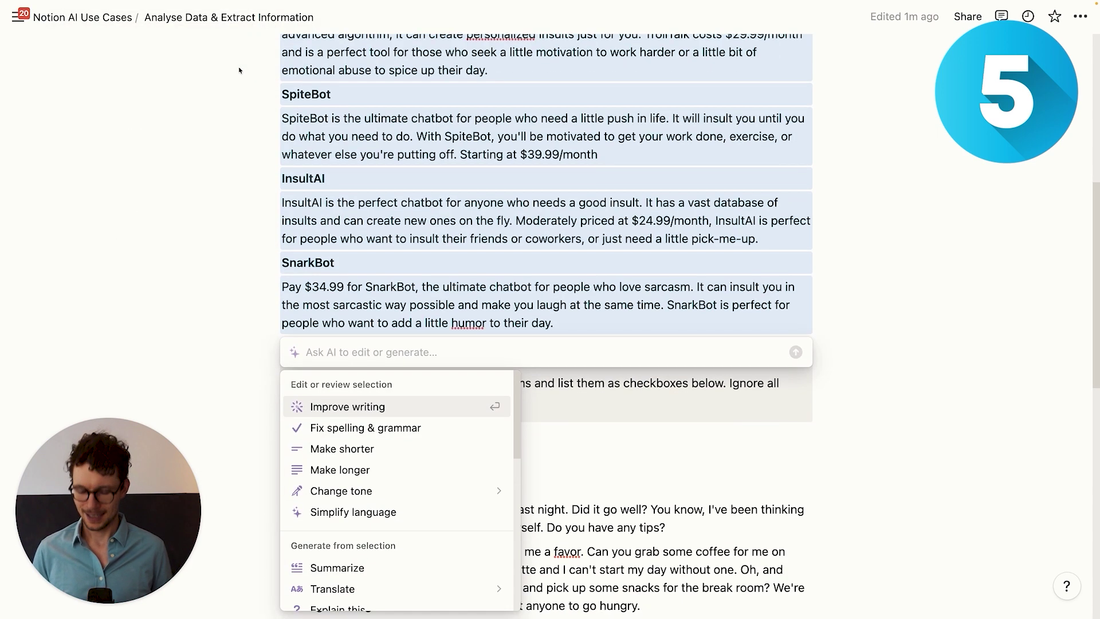
{"action": "key", "text": "super+v"}
{"action": "key", "text": "Return"}
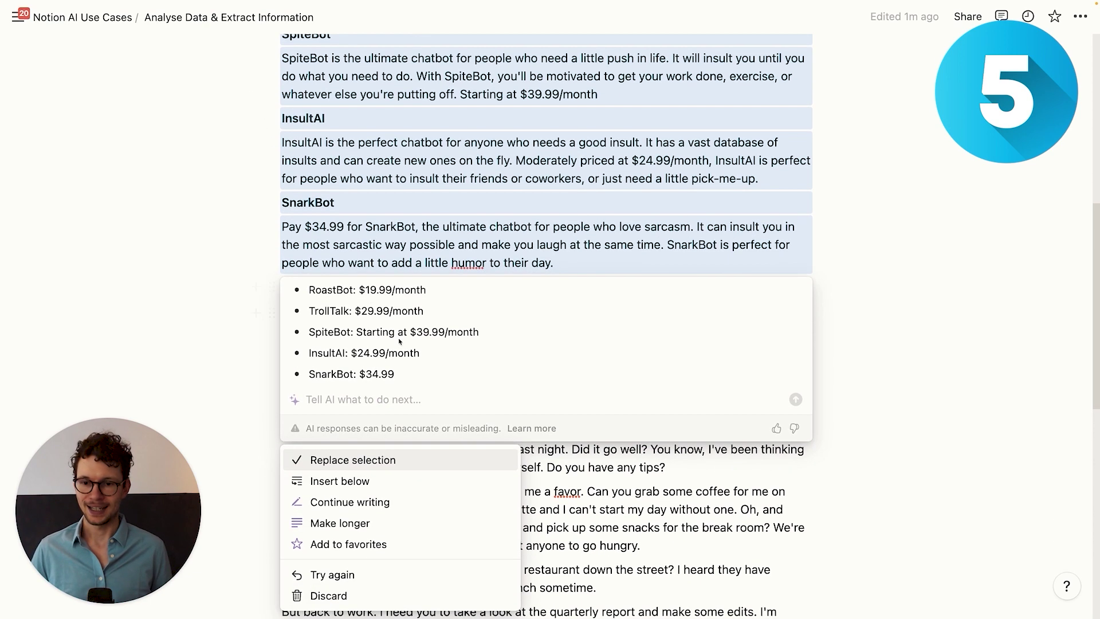
{"action": "left_click", "coordinate": [701, 480]}
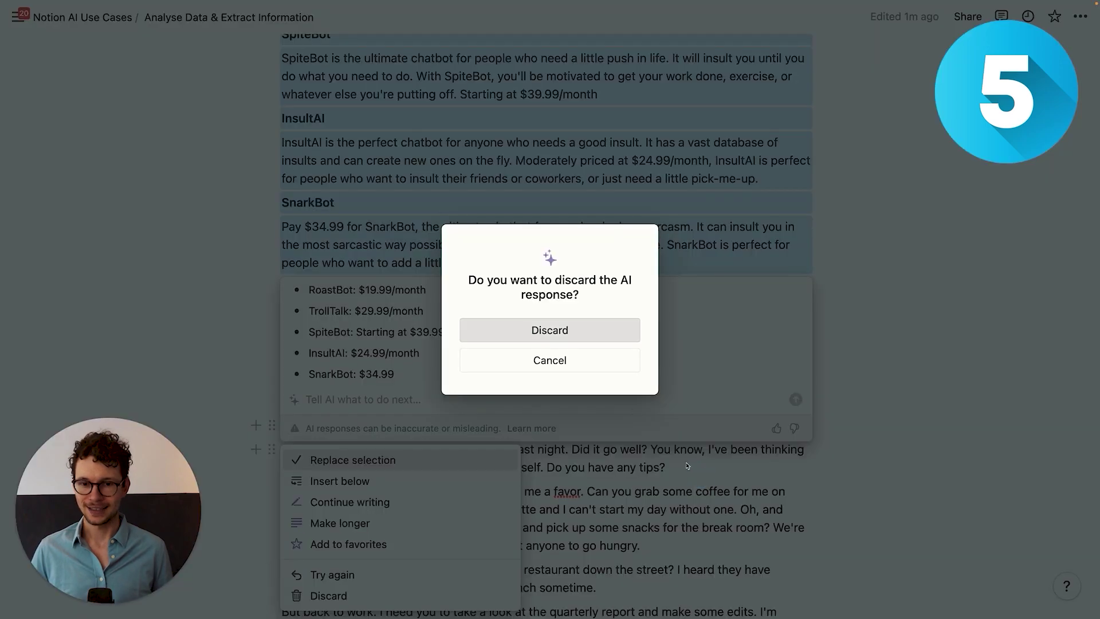
{"action": "left_click", "coordinate": [562, 324]}
Copy the callout prompt above the sample email that extracts work-related action items as checkboxes and ignores non-work tasks
{"action": "scroll", "coordinate": [614, 454], "scroll_direction": "down", "scroll_amount": 5}
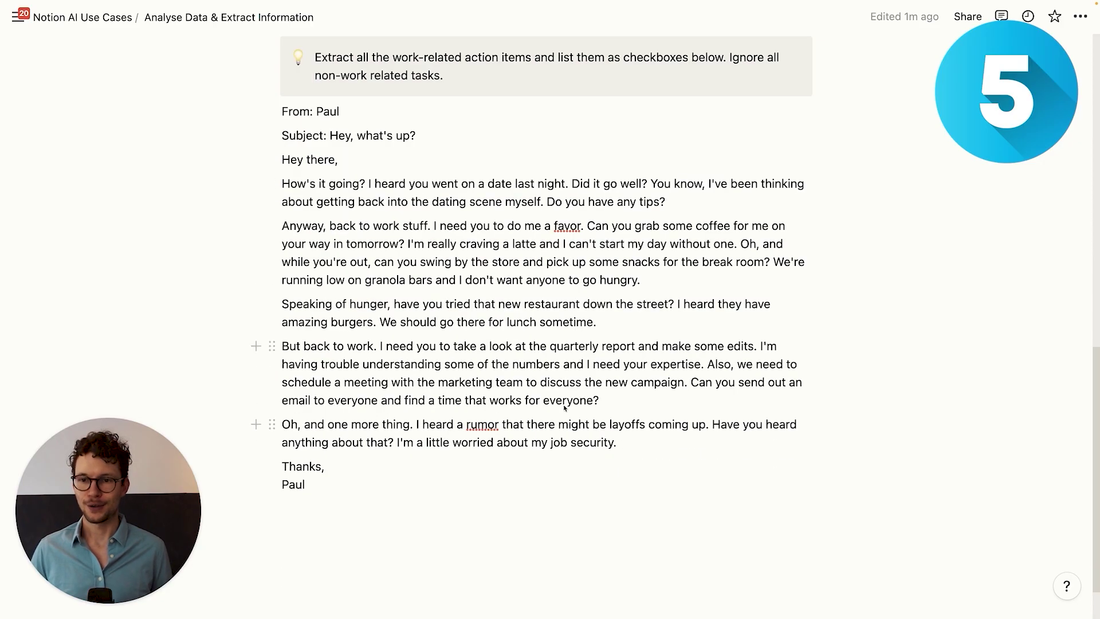
{"action": "scroll", "coordinate": [566, 410], "scroll_direction": "up", "scroll_amount": 1}
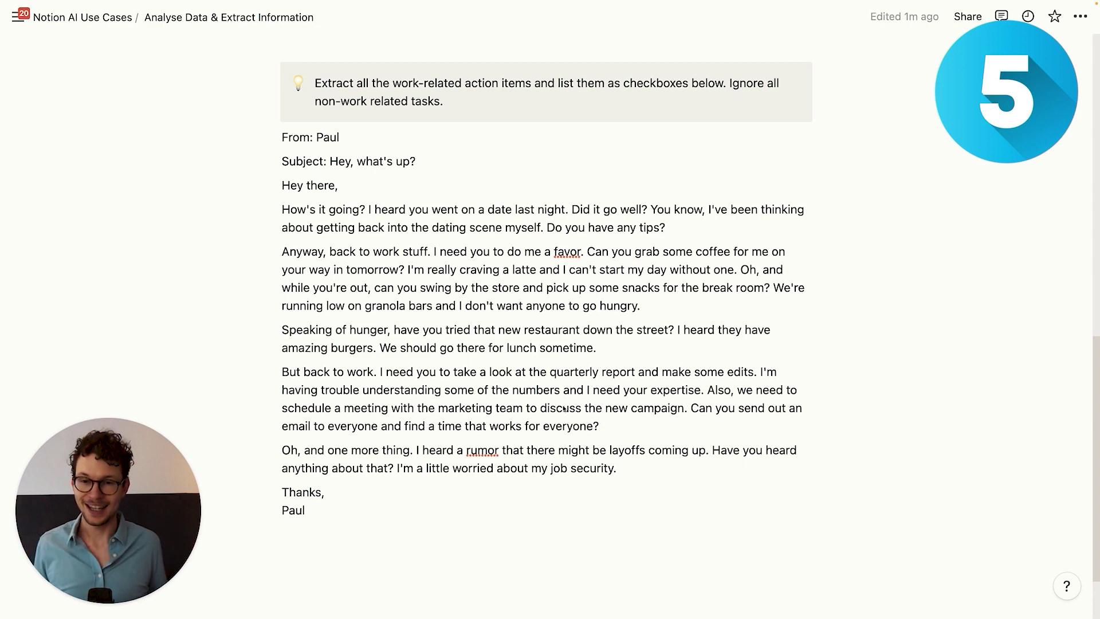
{"action": "scroll", "coordinate": [525, 289], "scroll_direction": "up", "scroll_amount": 1}
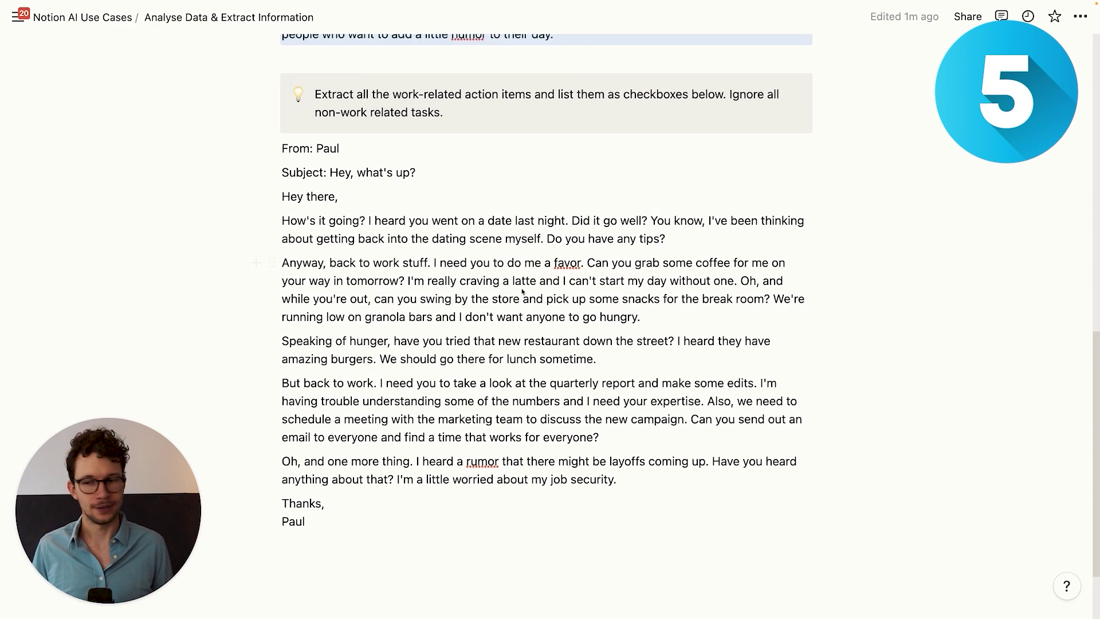
{"action": "left_click", "coordinate": [458, 115]}
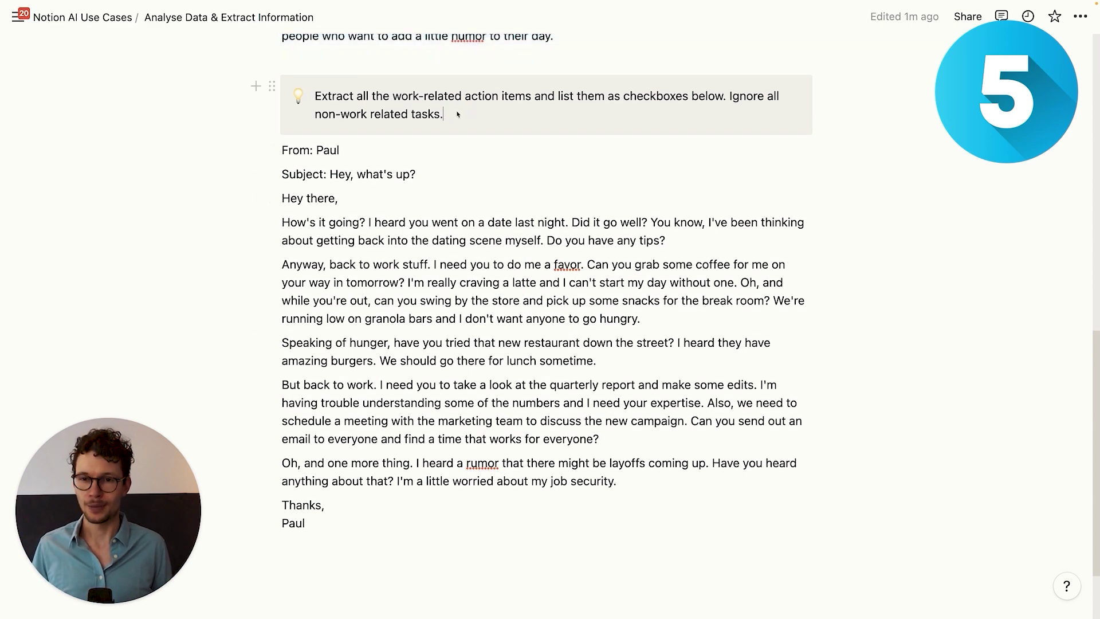
{"action": "key", "text": "super+a"}
{"action": "key", "text": "super+c"}
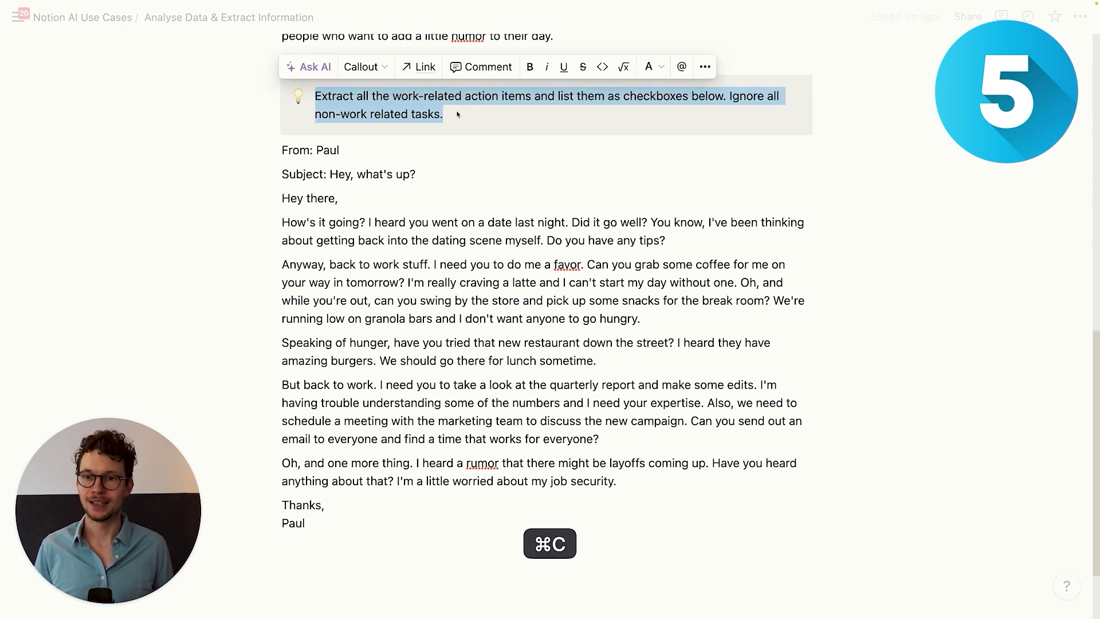
Select the entire sample email, from sender line to signature, and submit the copied action-item prompt to the AI for it
{"action": "left_click", "coordinate": [204, 151]}
{"action": "left_click_drag", "start_coordinate": [206, 153], "coordinate": [437, 445]}
{"action": "scroll", "coordinate": [313, 123], "scroll_direction": "up", "scroll_amount": 2}
{"action": "left_click", "coordinate": [271, 124]}
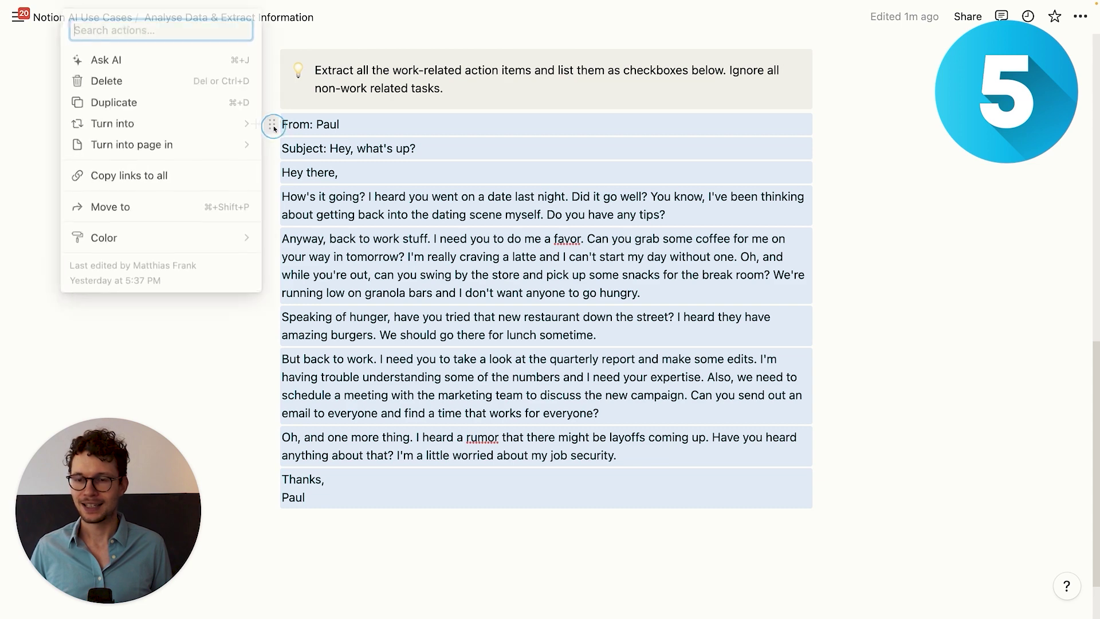
{"action": "left_click", "coordinate": [169, 61]}
{"action": "key", "text": "super+v"}
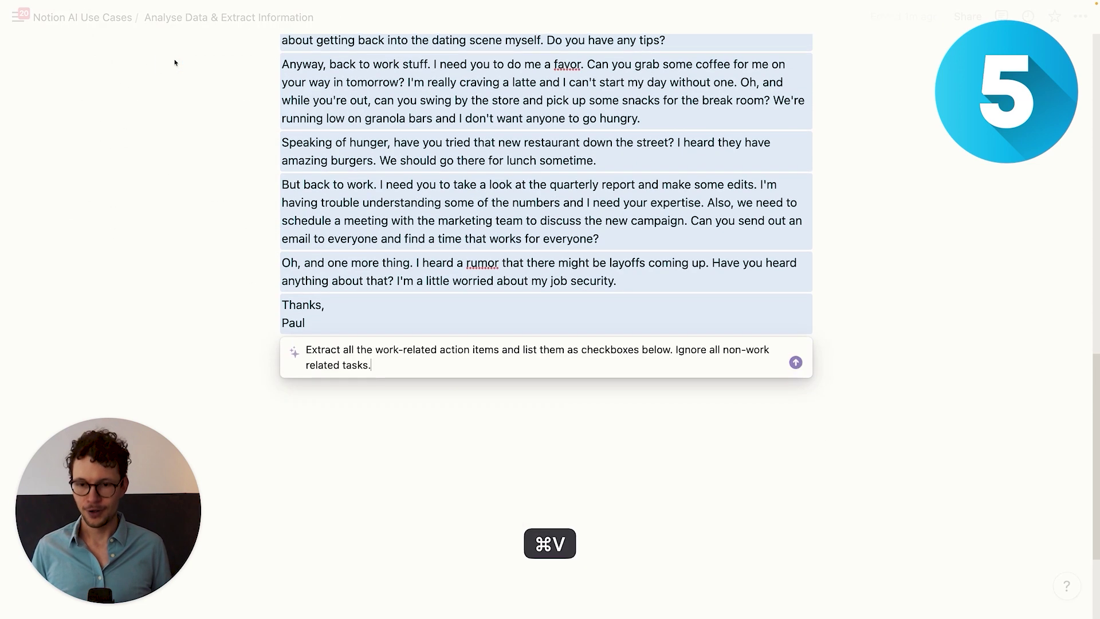
{"action": "key", "text": "Return"}
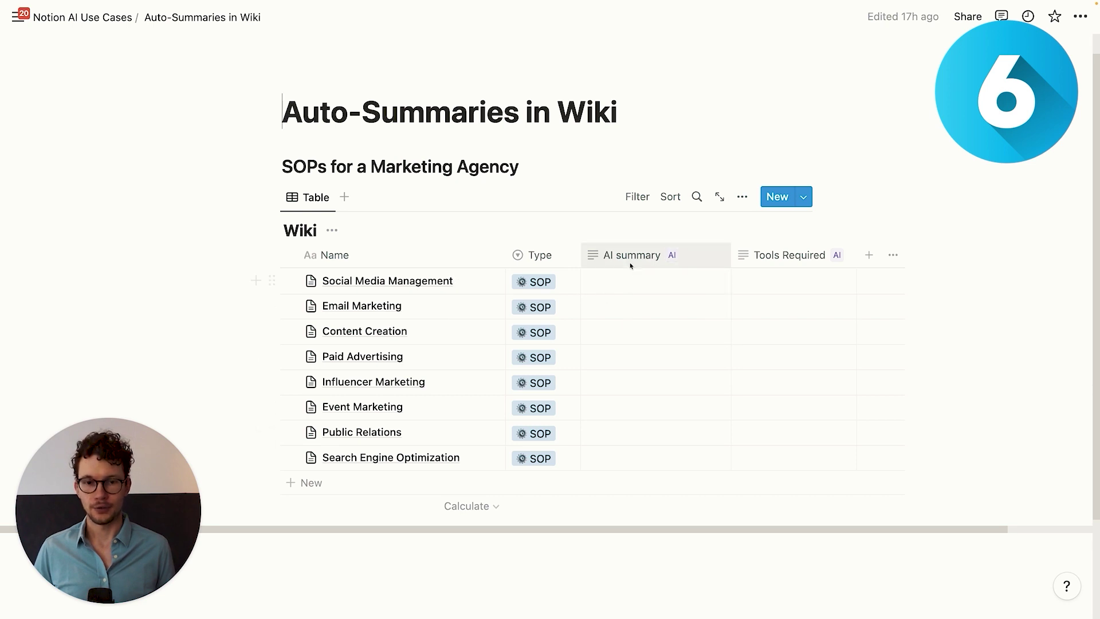
Run the Summary AI autofill on the Wiki table's AI summary column and view the Social Media Management entry's summary
{"action": "left_click", "coordinate": [704, 255]}
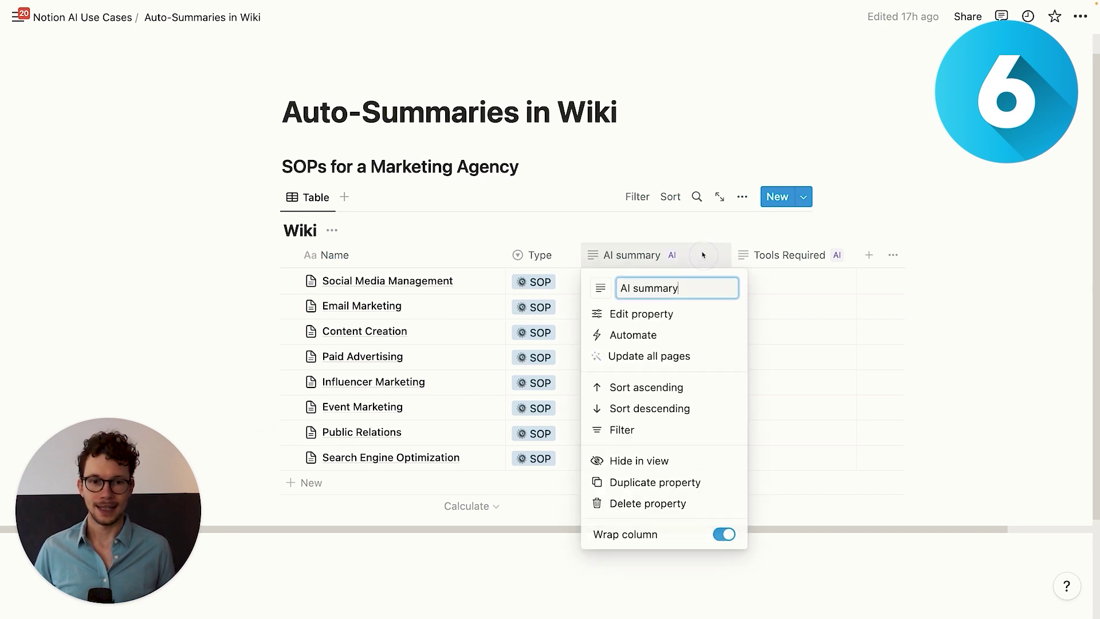
{"action": "left_click", "coordinate": [682, 314]}
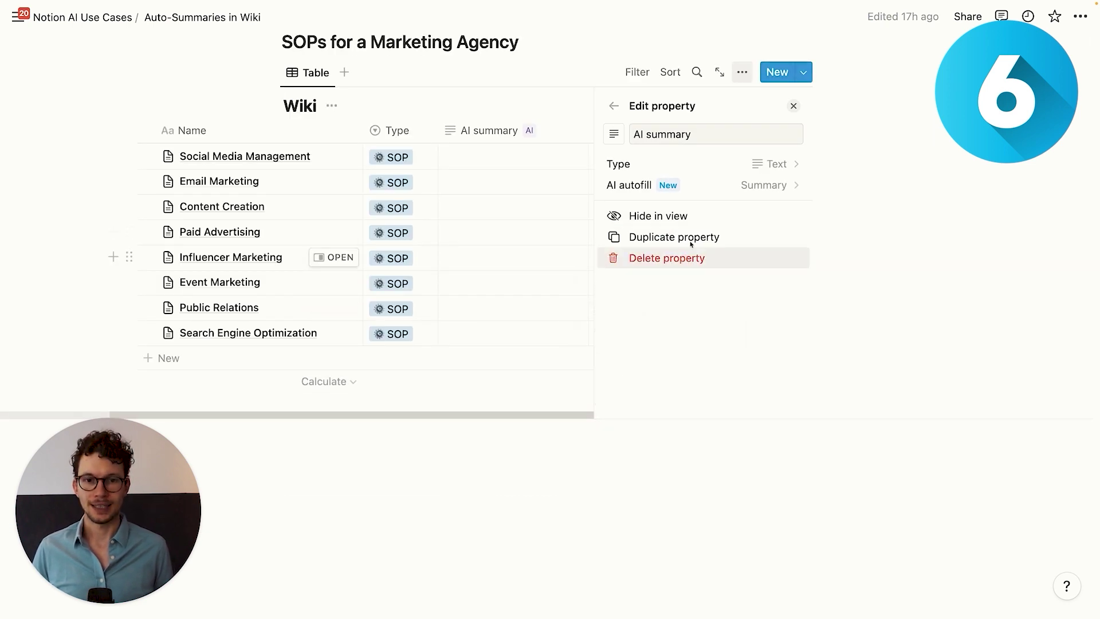
{"action": "left_click", "coordinate": [731, 185]}
{"action": "left_click", "coordinate": [734, 198]}
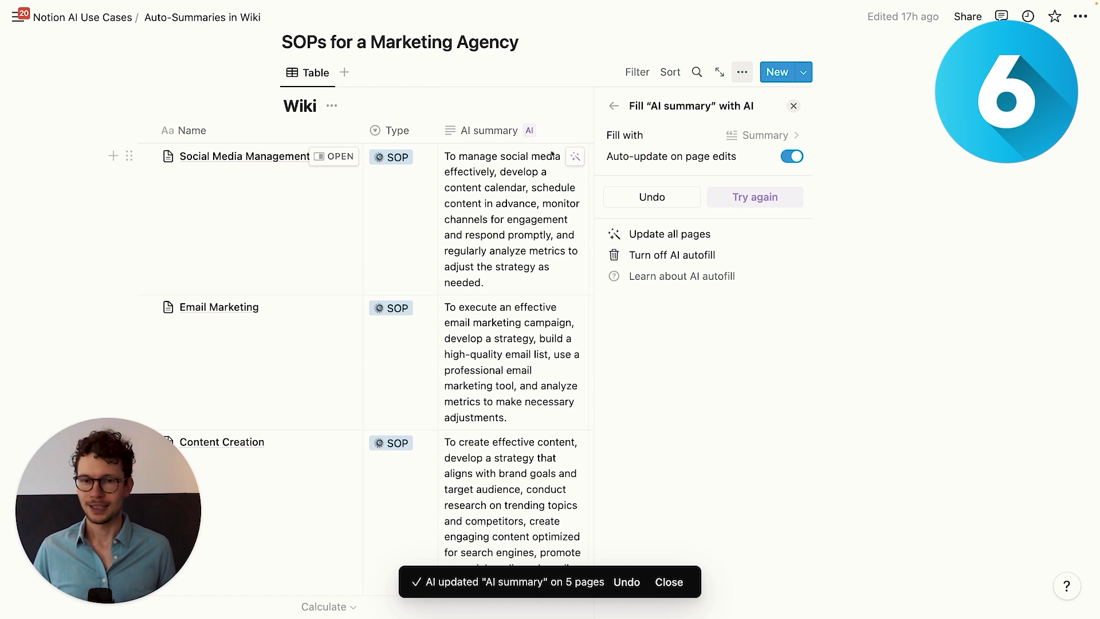
{"action": "left_click", "coordinate": [496, 218]}
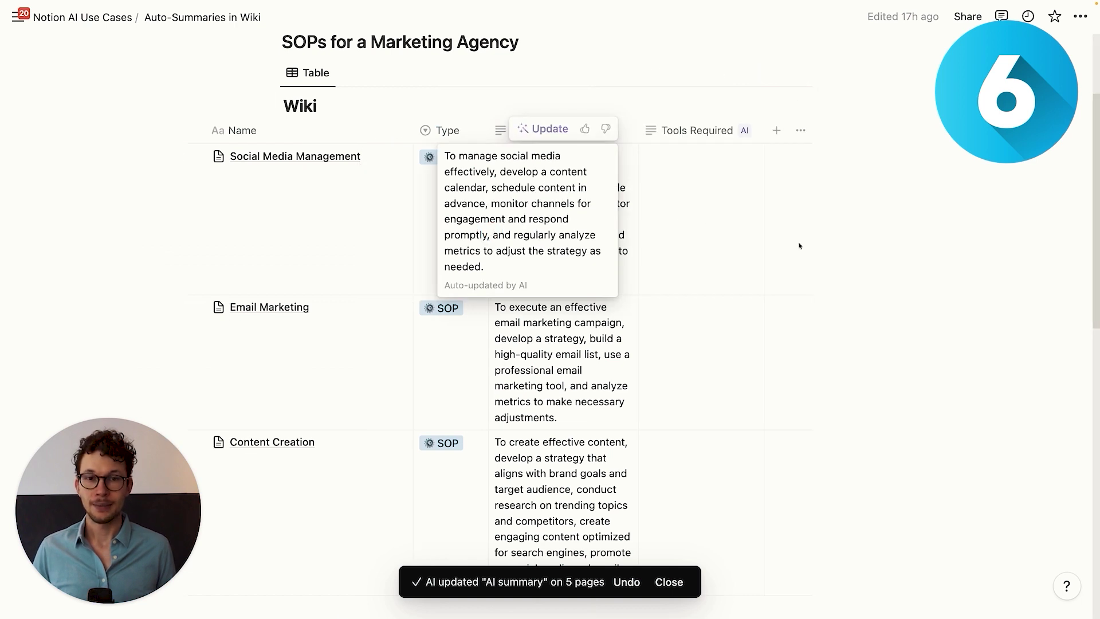
{"action": "left_click", "coordinate": [706, 131]}
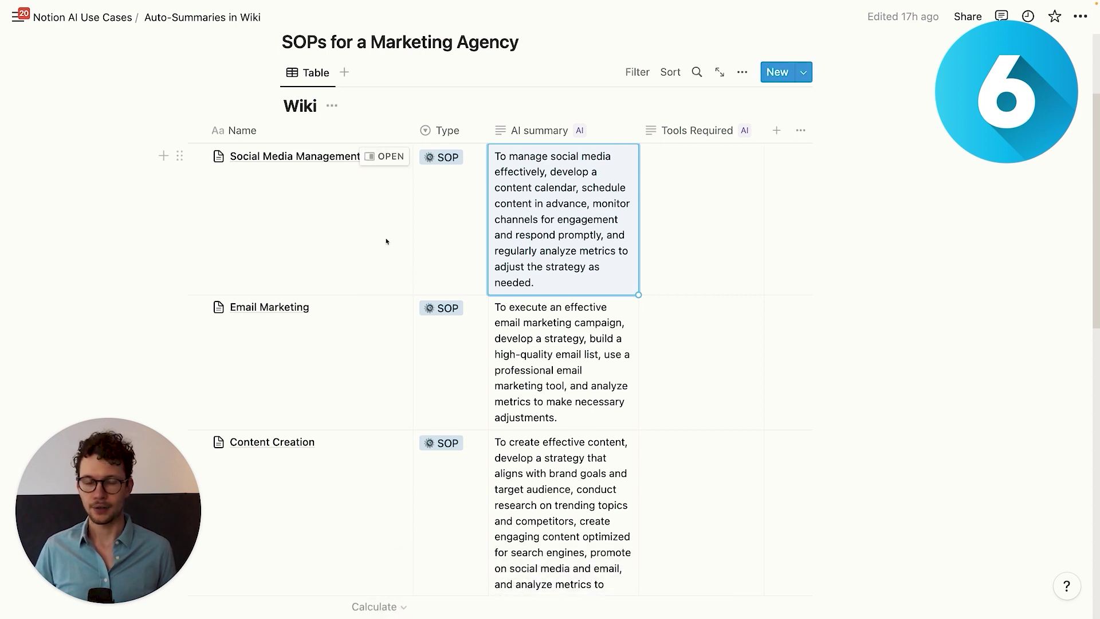
Run the Key info AI autofill on the Tools Required column, extracting "Tools used for the process"
{"action": "left_click", "coordinate": [706, 134]}
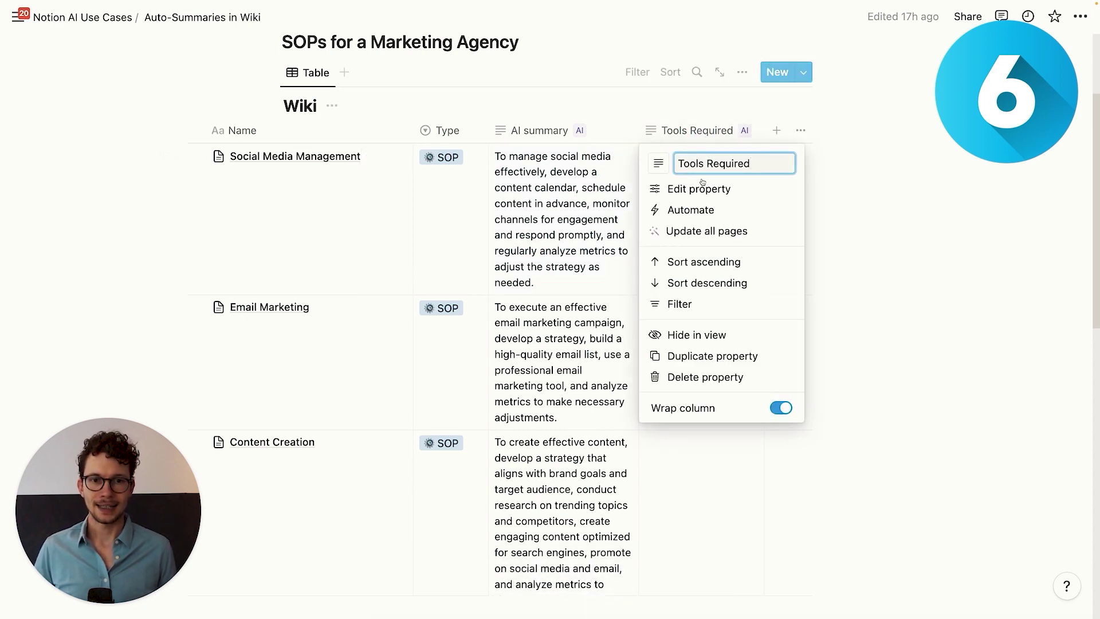
{"action": "left_click", "coordinate": [699, 190]}
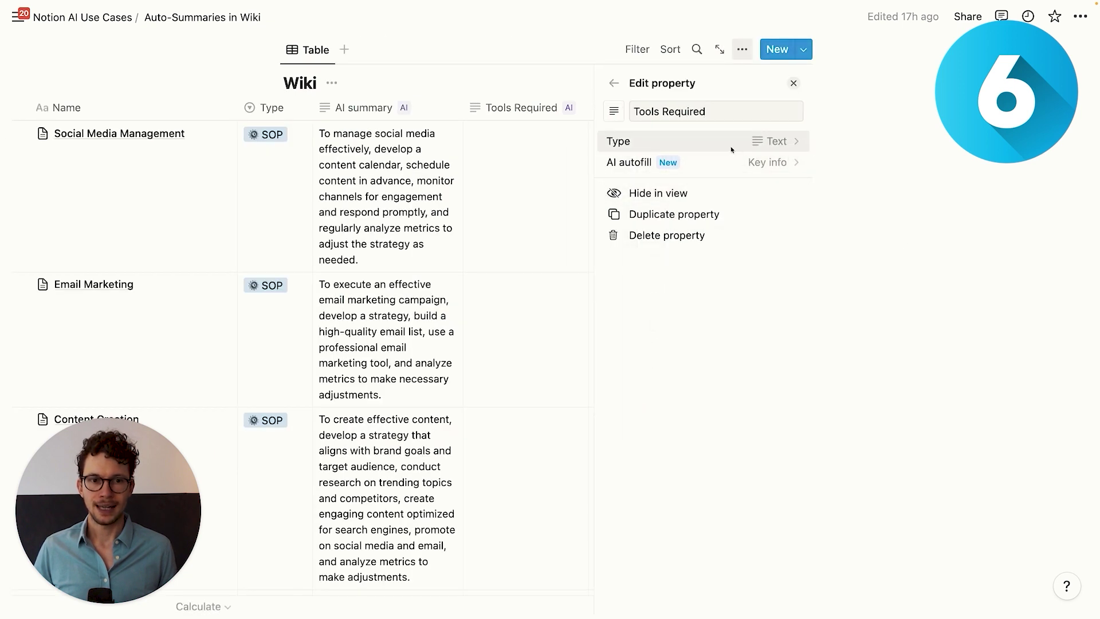
{"action": "left_click", "coordinate": [767, 166]}
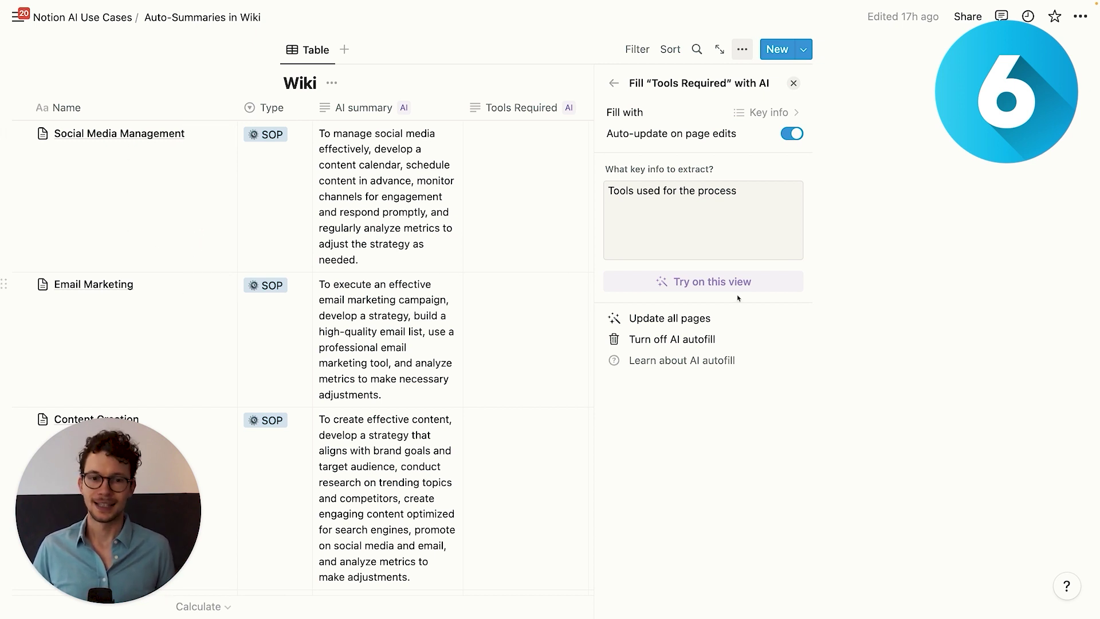
{"action": "left_click", "coordinate": [723, 281]}
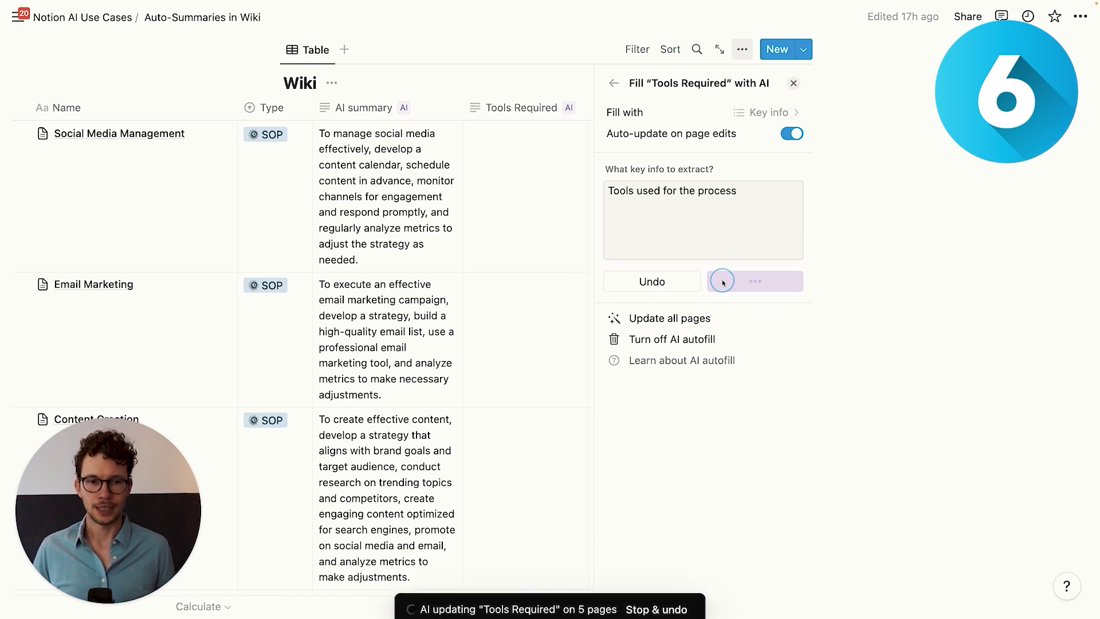
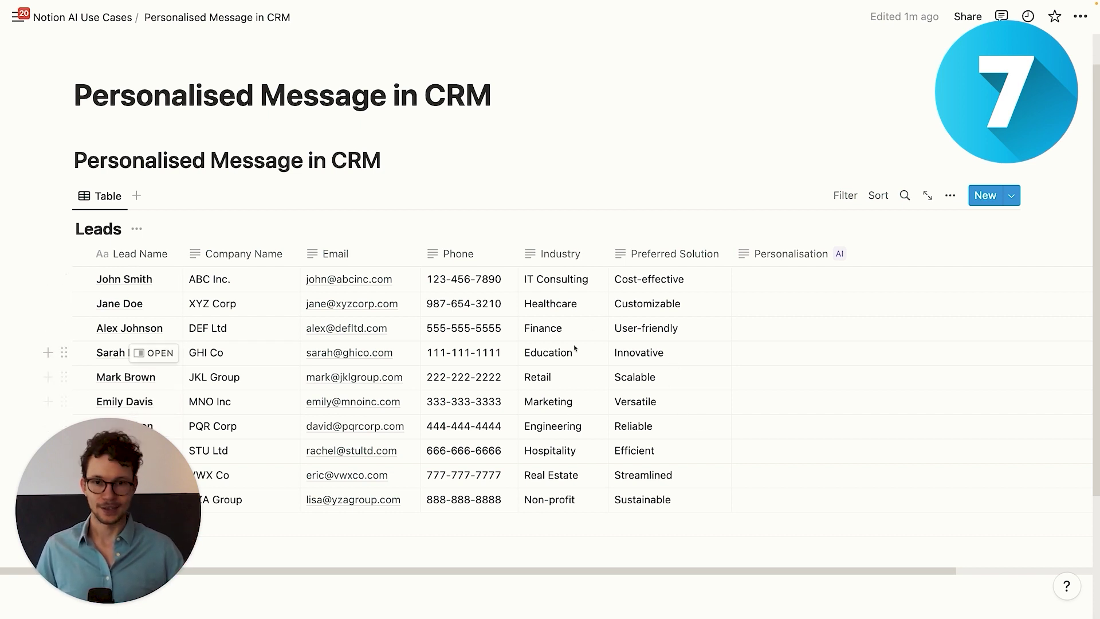
Run the custom AI autofill on the Leads table's Personalisation column, generating mug pitches based on each lead's Preferred Solution
{"action": "scroll", "coordinate": [575, 350], "scroll_direction": "right", "scroll_amount": 5}
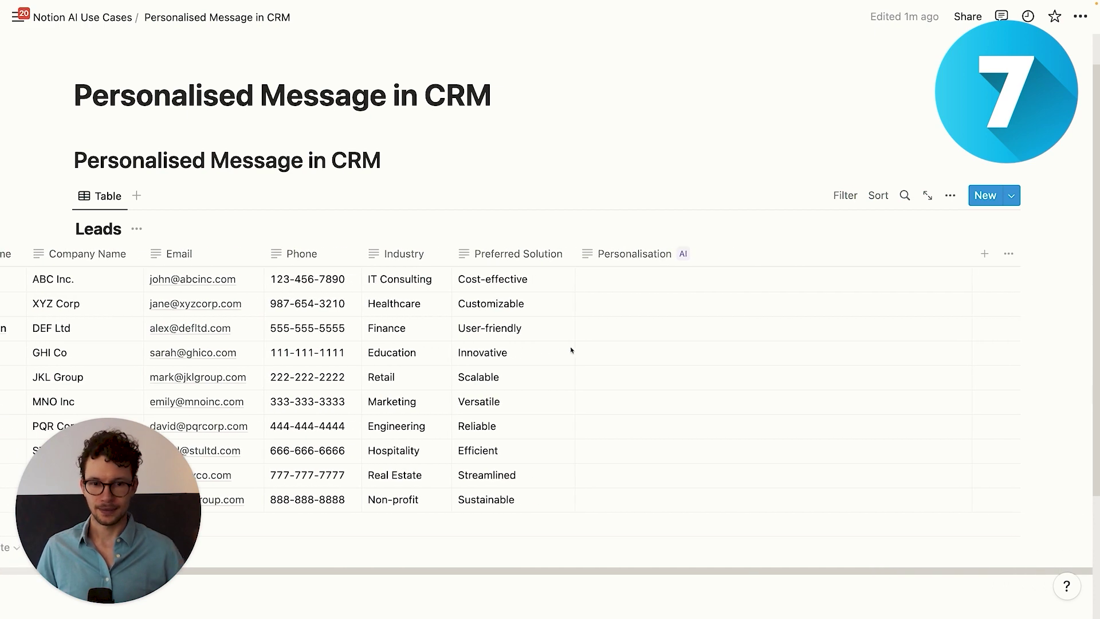
{"action": "left_click", "coordinate": [634, 254]}
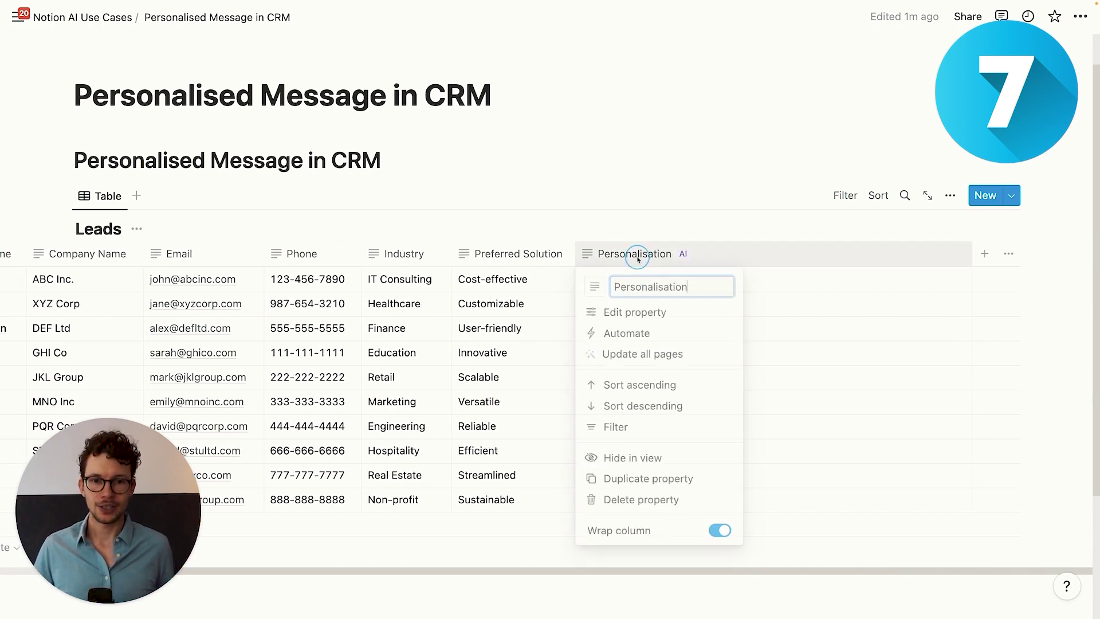
{"action": "left_click", "coordinate": [669, 316]}
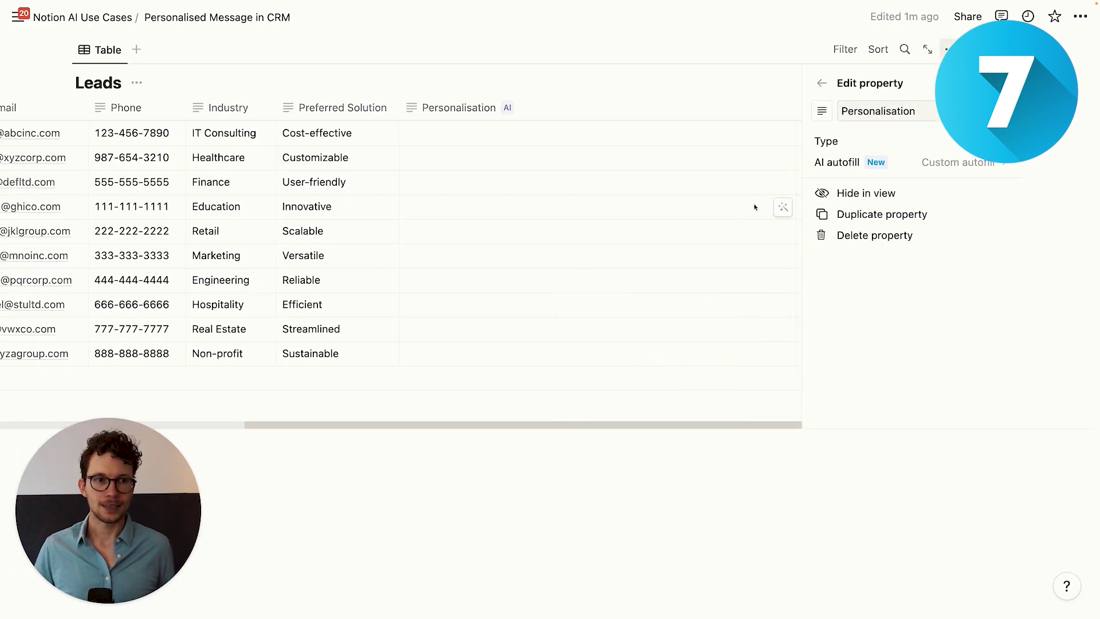
{"action": "left_click", "coordinate": [950, 166]}
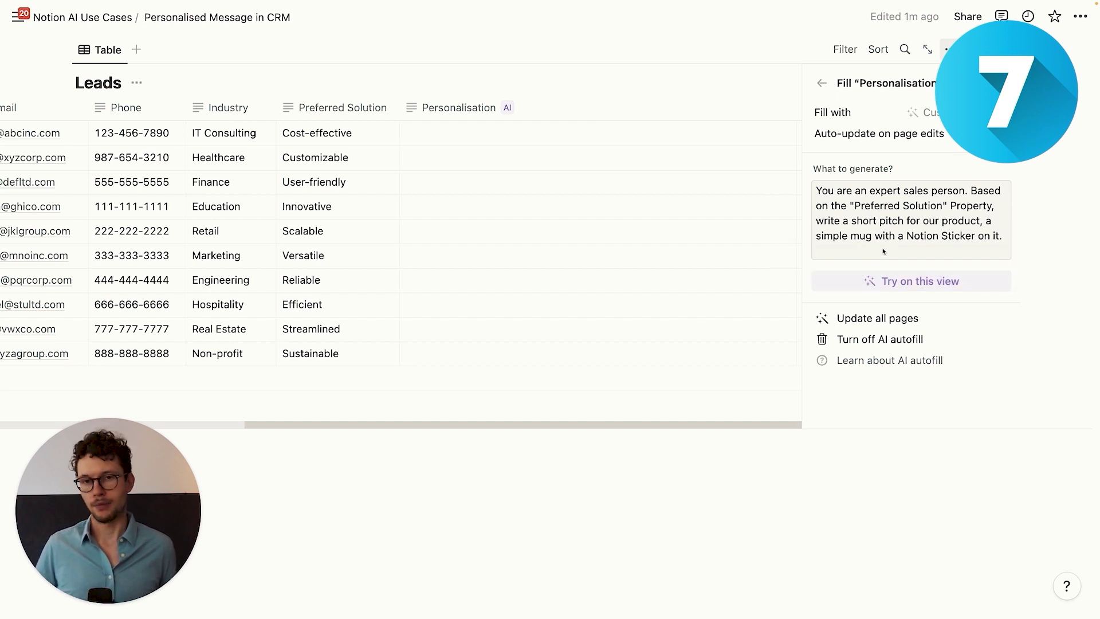
{"action": "left_click", "coordinate": [880, 282]}
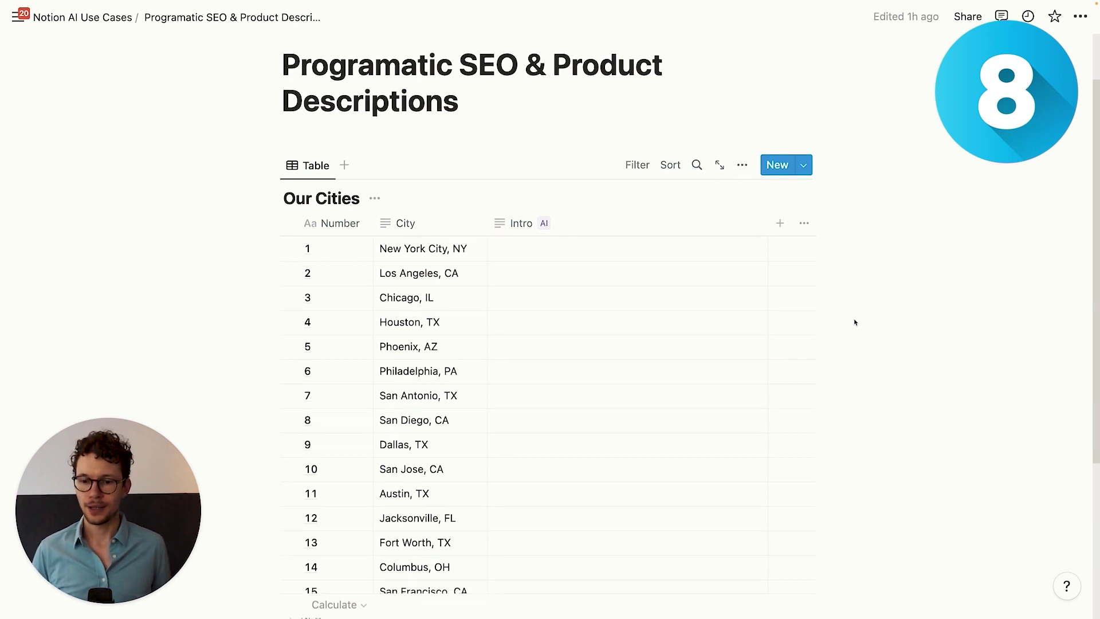
{"action": "scroll", "coordinate": [802, 304], "scroll_direction": "down", "scroll_amount": 2}
{"action": "scroll", "coordinate": [459, 415], "scroll_direction": "up", "scroll_amount": 2}
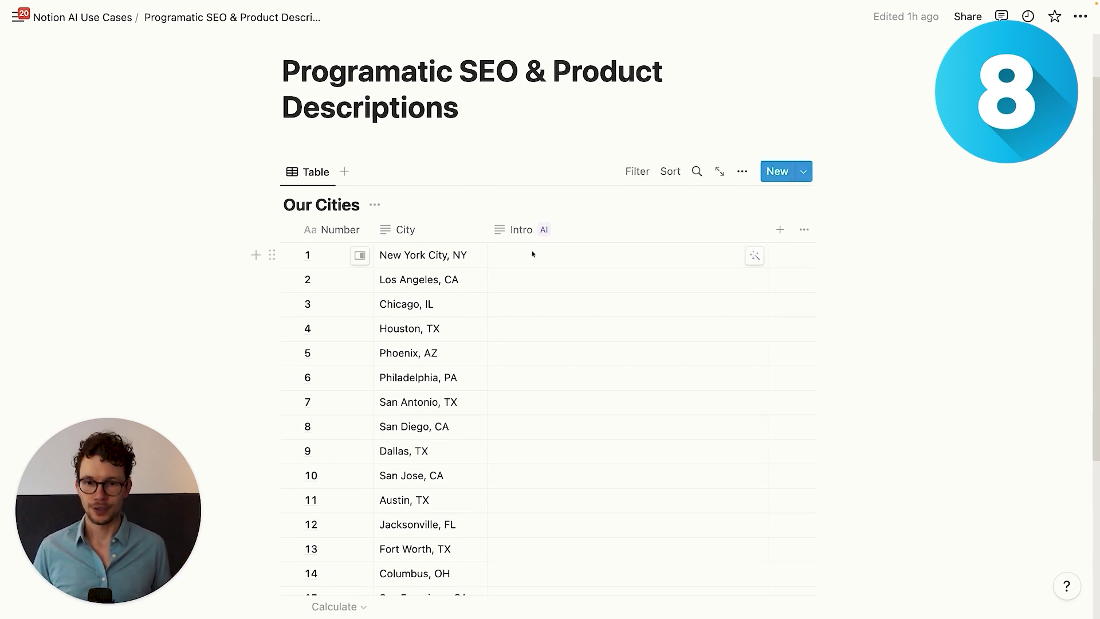
Run the custom AI autofill on the Our Cities table's Intro column, trying the food-scene presentation prompt on the current view
{"action": "left_click", "coordinate": [569, 233]}
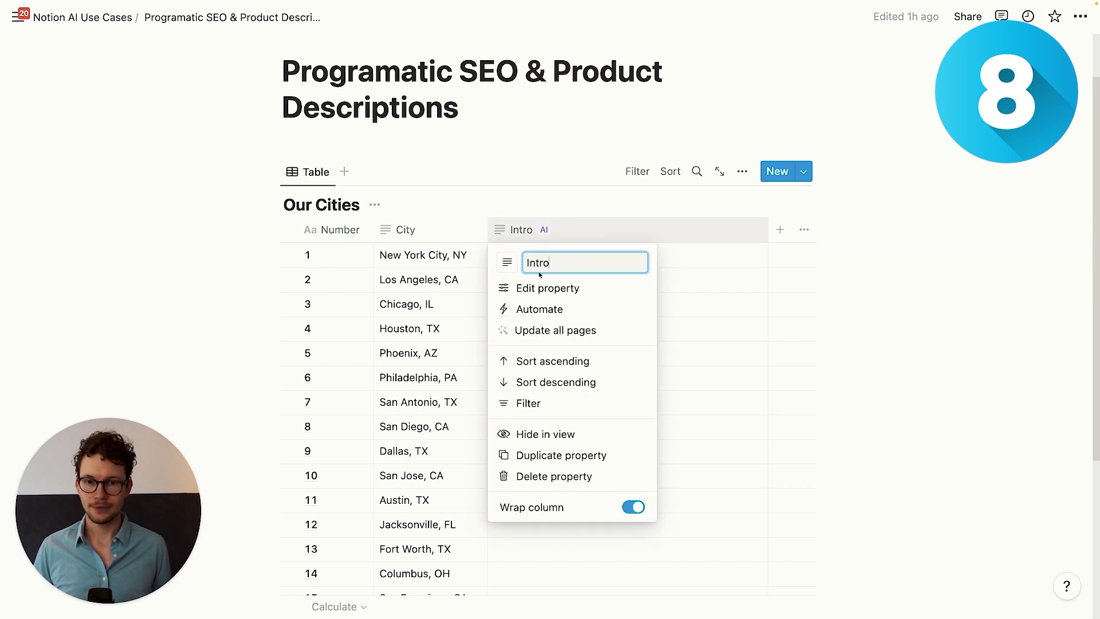
{"action": "left_click", "coordinate": [569, 288]}
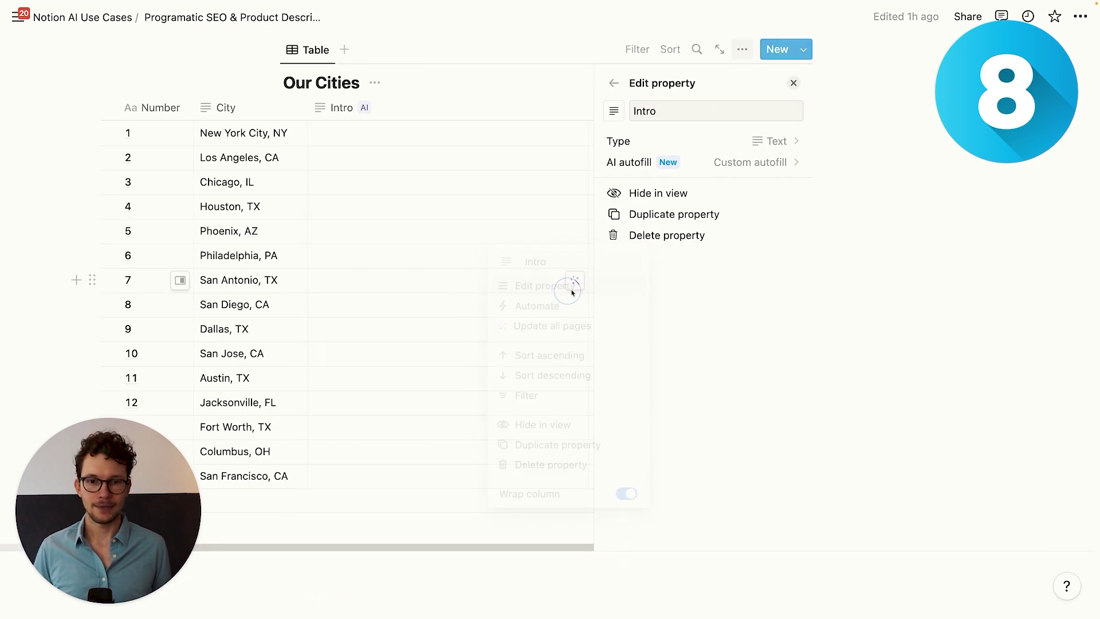
{"action": "left_click", "coordinate": [717, 170]}
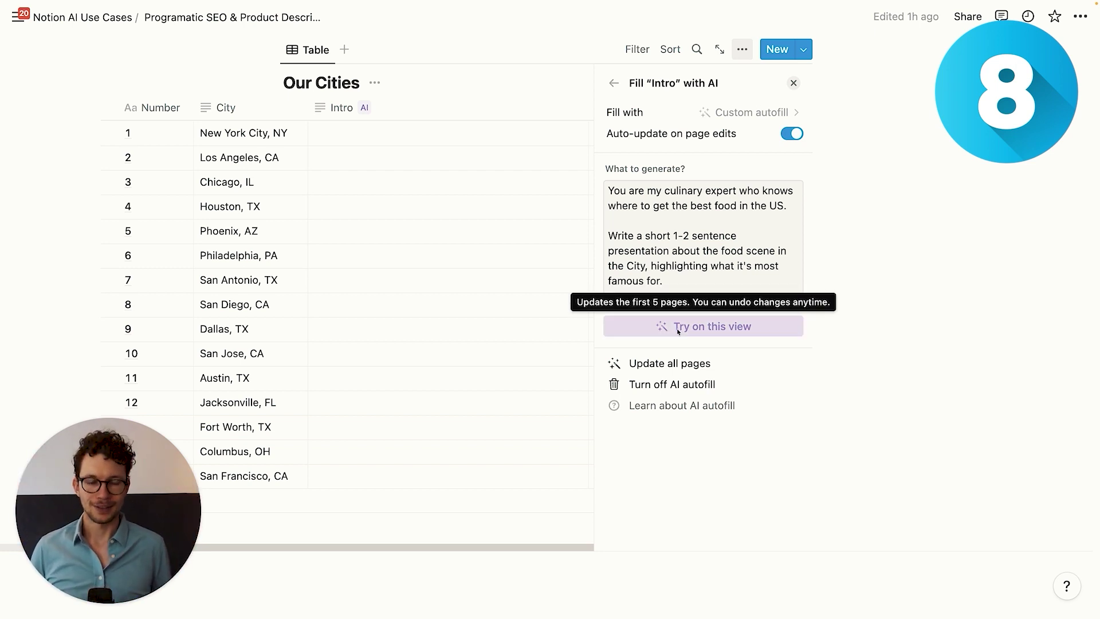
{"action": "left_click", "coordinate": [708, 334]}
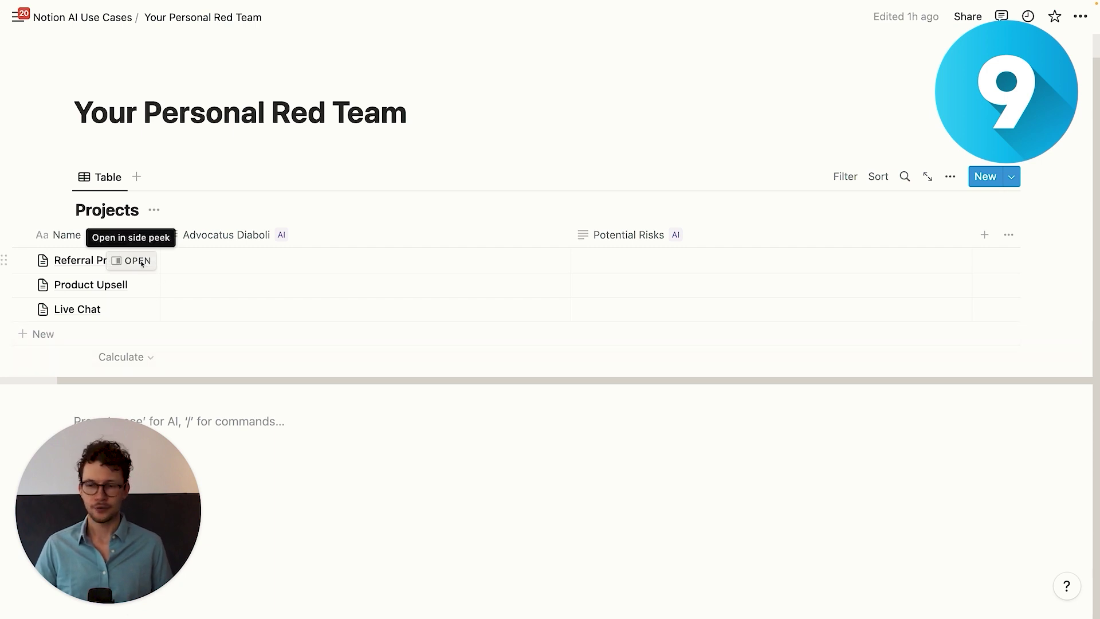
View the Referral Program project page, and run the Advocatus Diaboli column's custom AI autofill on the current view for arguments against each project
{"action": "left_click", "coordinate": [142, 263]}
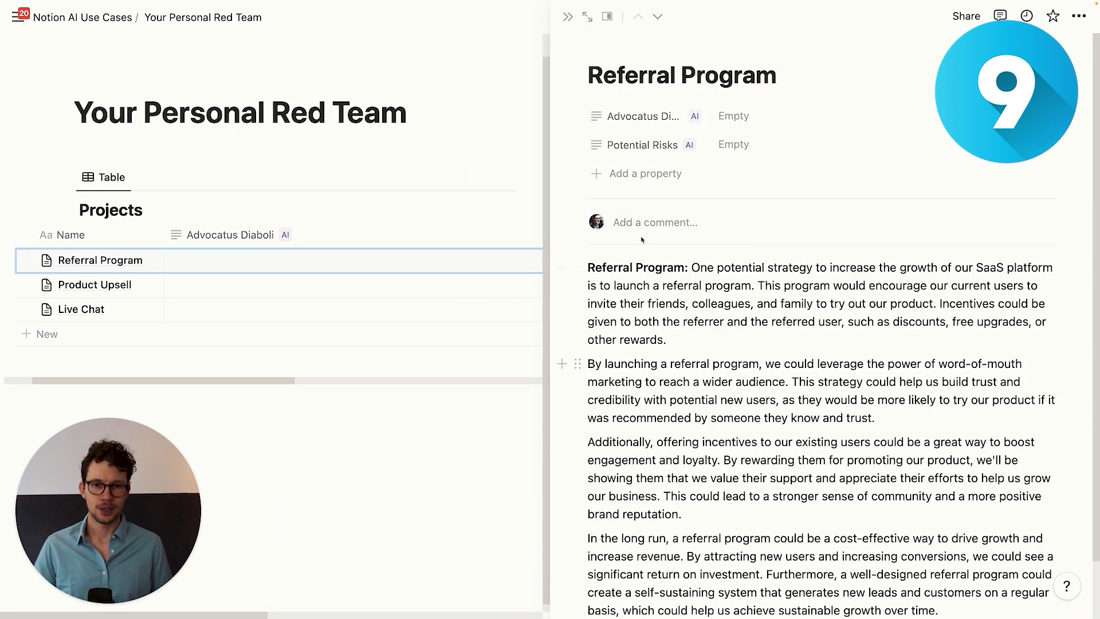
{"action": "left_click", "coordinate": [568, 17]}
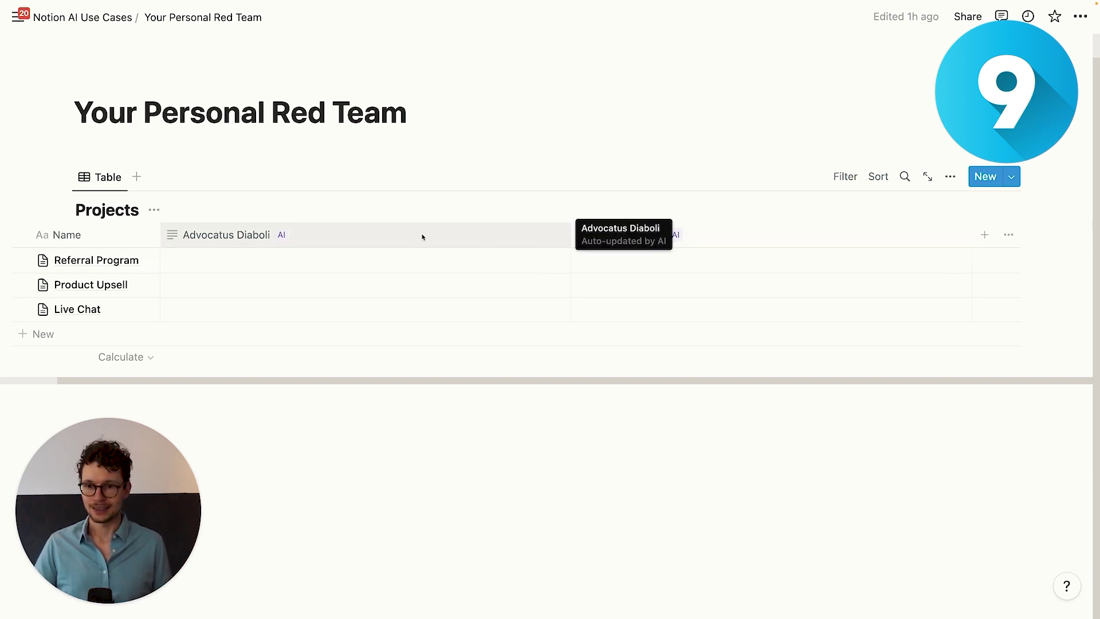
{"action": "left_click", "coordinate": [331, 234]}
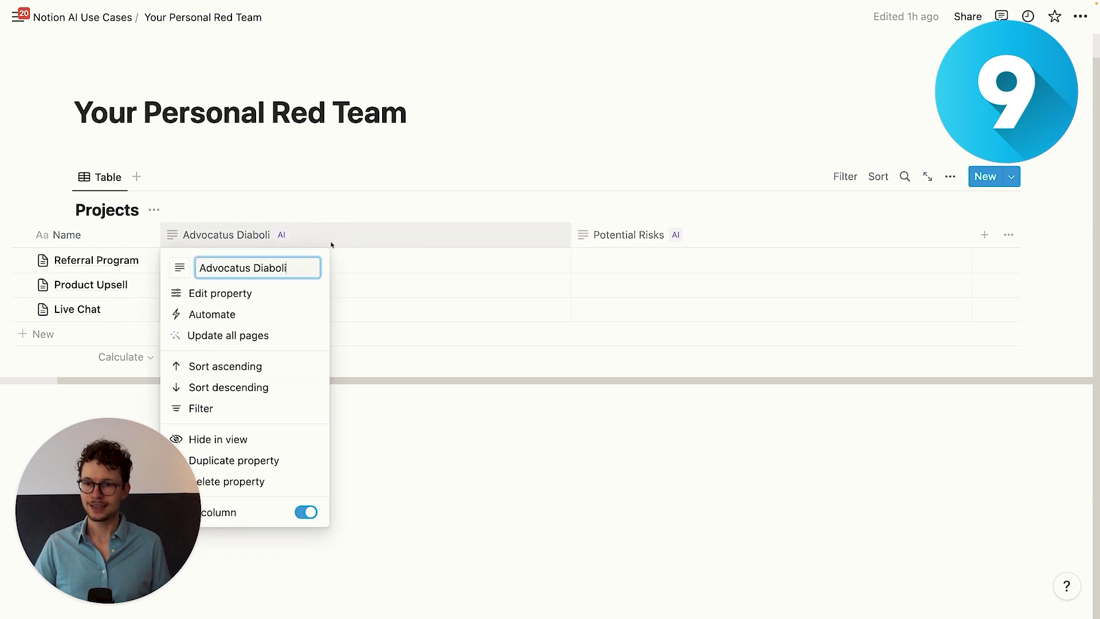
{"action": "left_click", "coordinate": [221, 292]}
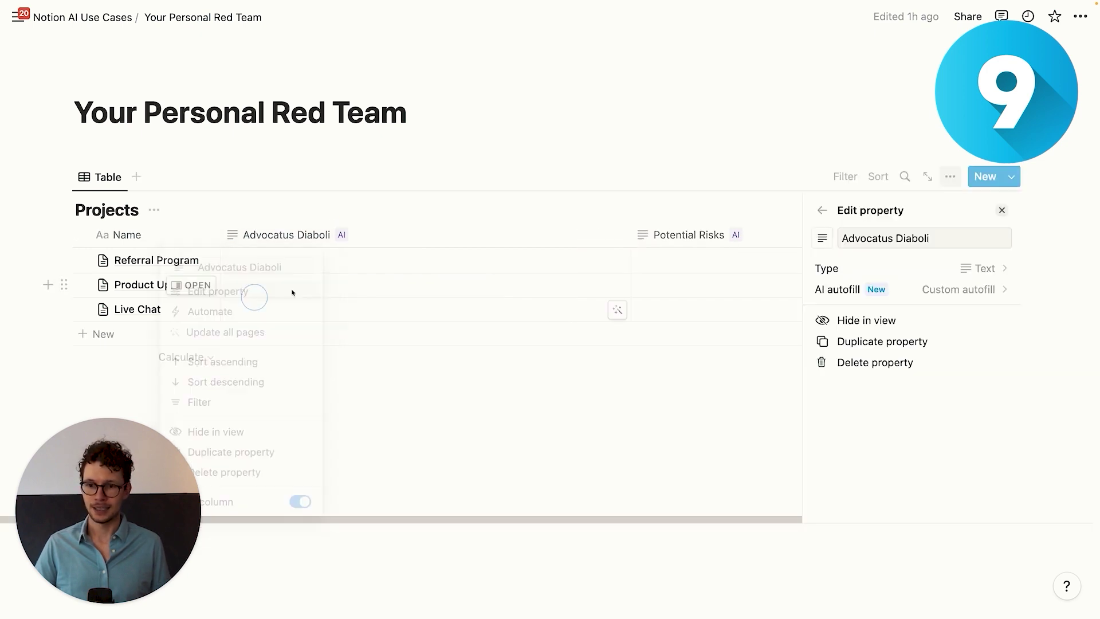
{"action": "left_click", "coordinate": [901, 290]}
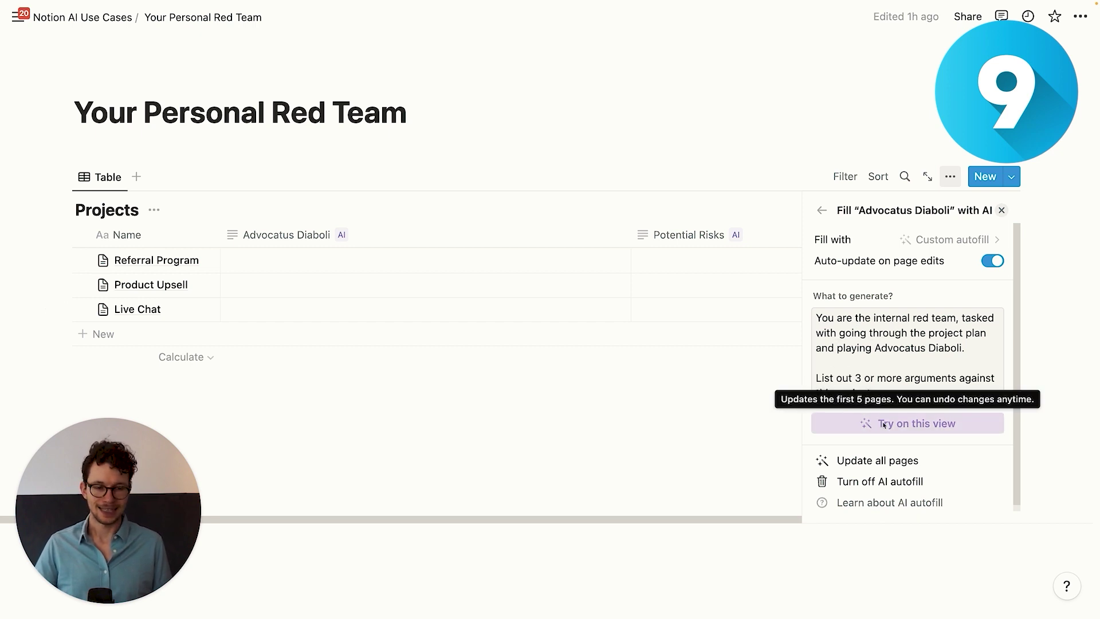
{"action": "left_click", "coordinate": [865, 423]}
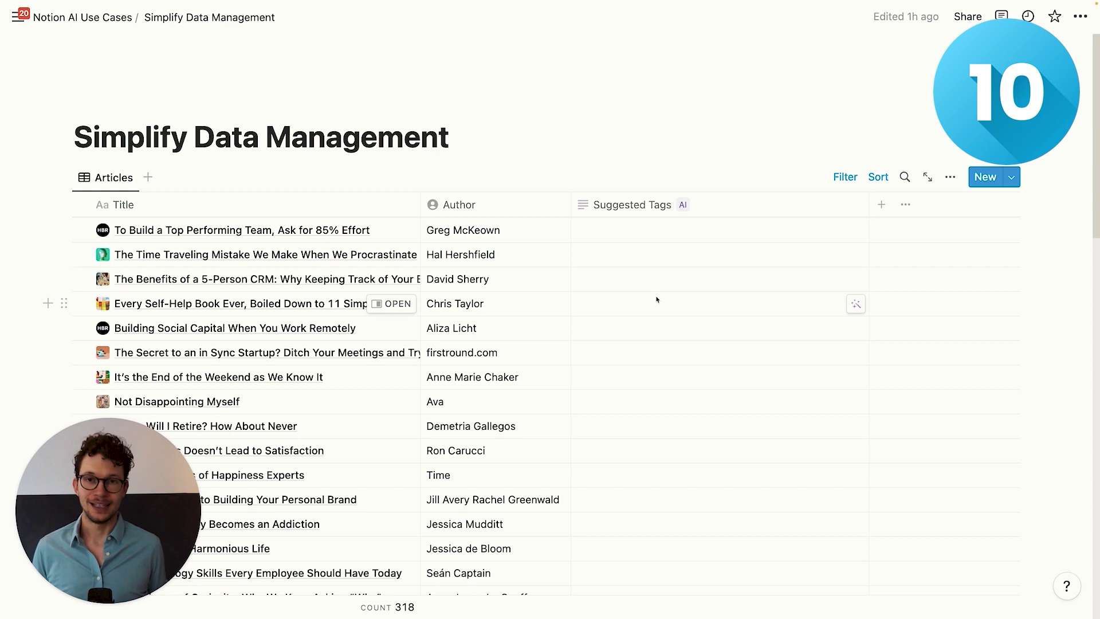
Run the custom AI autofill on the Articles table's Suggested Tags column, generating up to three category tags per article
{"action": "scroll", "coordinate": [657, 299], "scroll_direction": "down", "scroll_amount": 1}
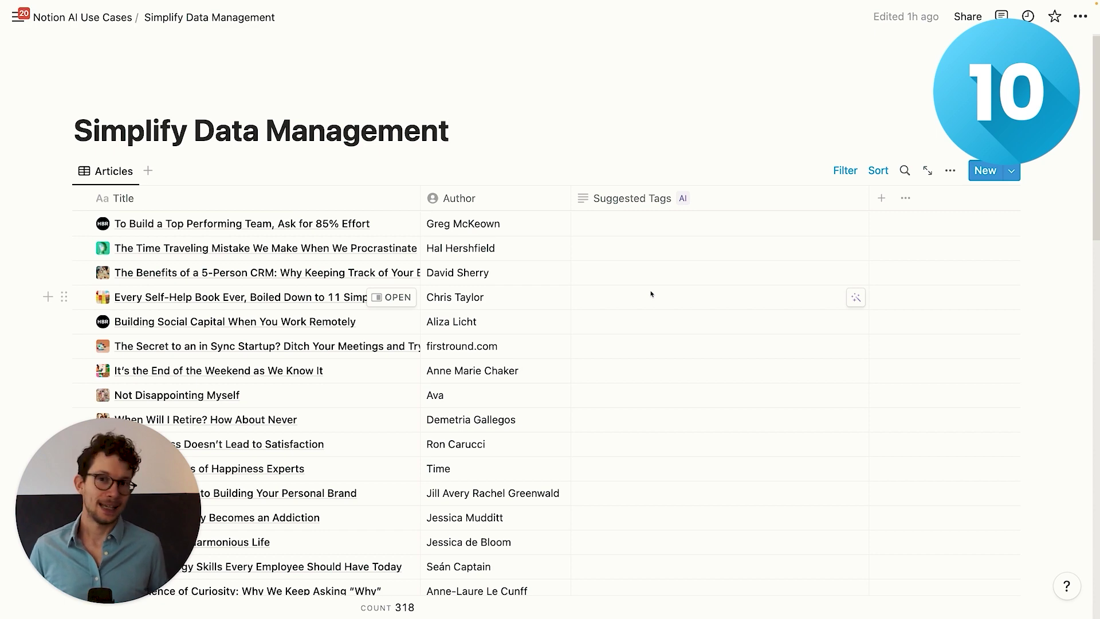
{"action": "scroll", "coordinate": [646, 246], "scroll_direction": "down", "scroll_amount": 1}
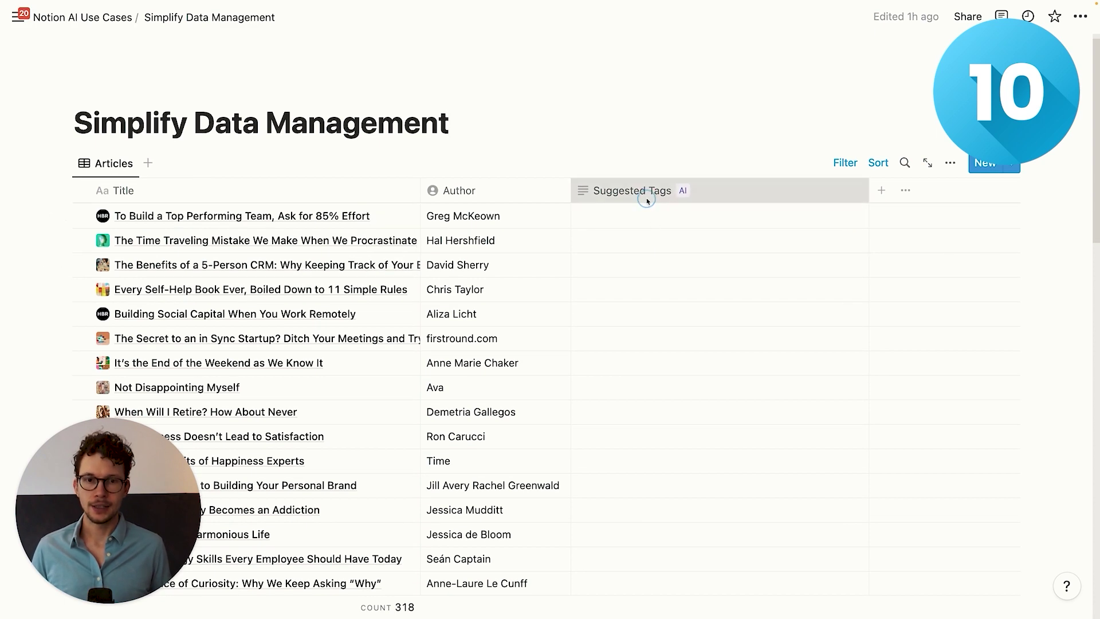
{"action": "left_click", "coordinate": [647, 199]}
{"action": "left_click", "coordinate": [639, 247]}
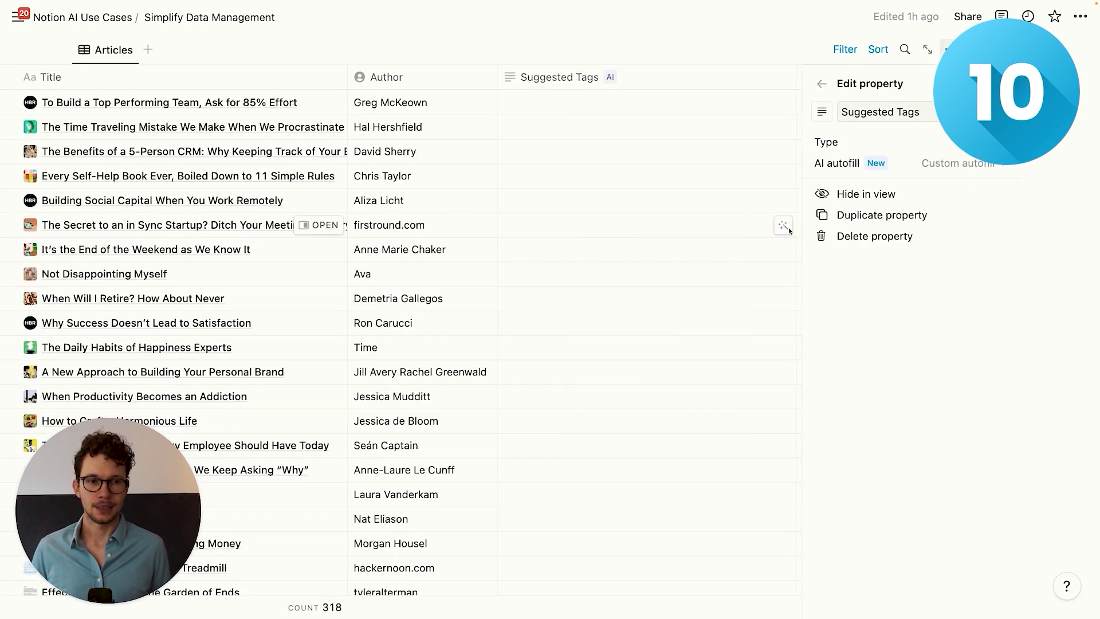
{"action": "left_click", "coordinate": [871, 164]}
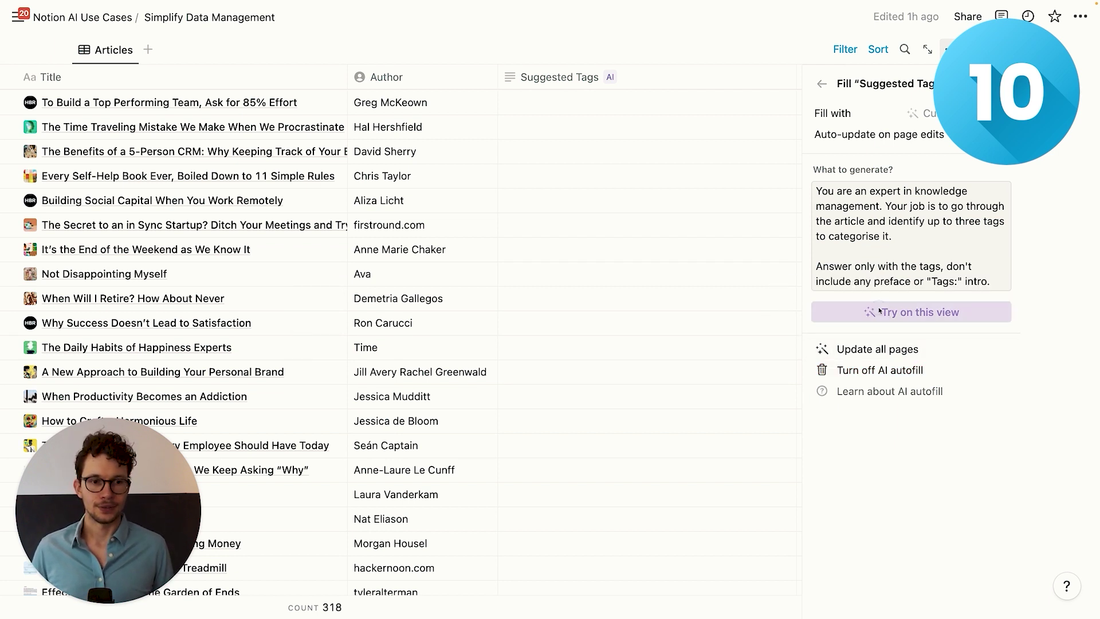
{"action": "left_click", "coordinate": [820, 312]}
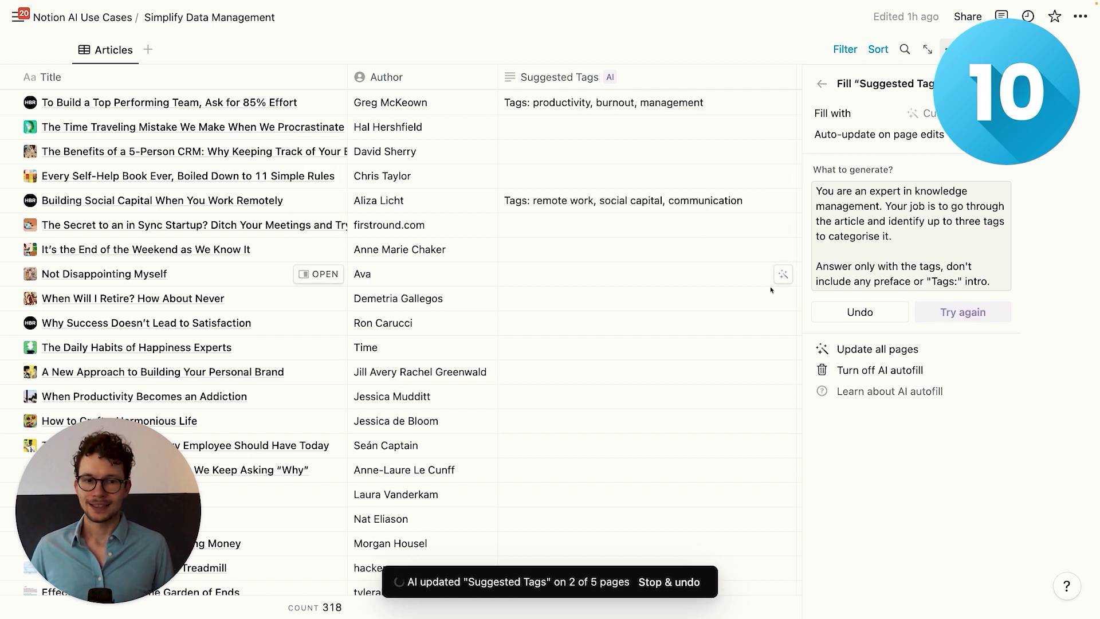
Regenerate the Suggested Tags autofill and view the tags for the article on the time traveling mistake we make when procrastinating
{"action": "left_click", "coordinate": [965, 319]}
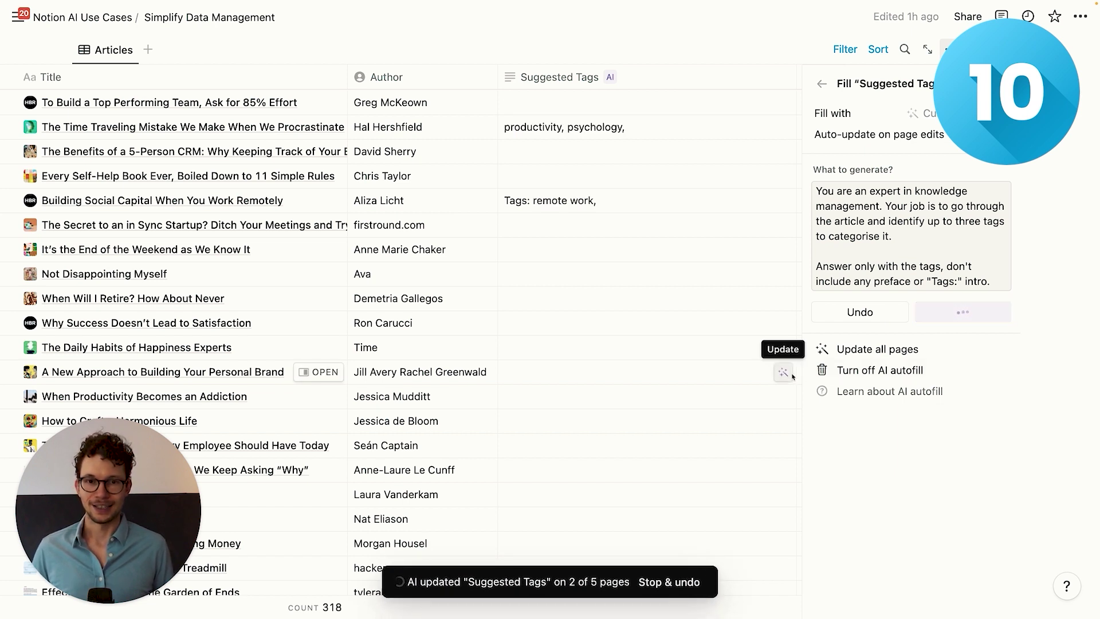
{"action": "left_click", "coordinate": [363, 40]}
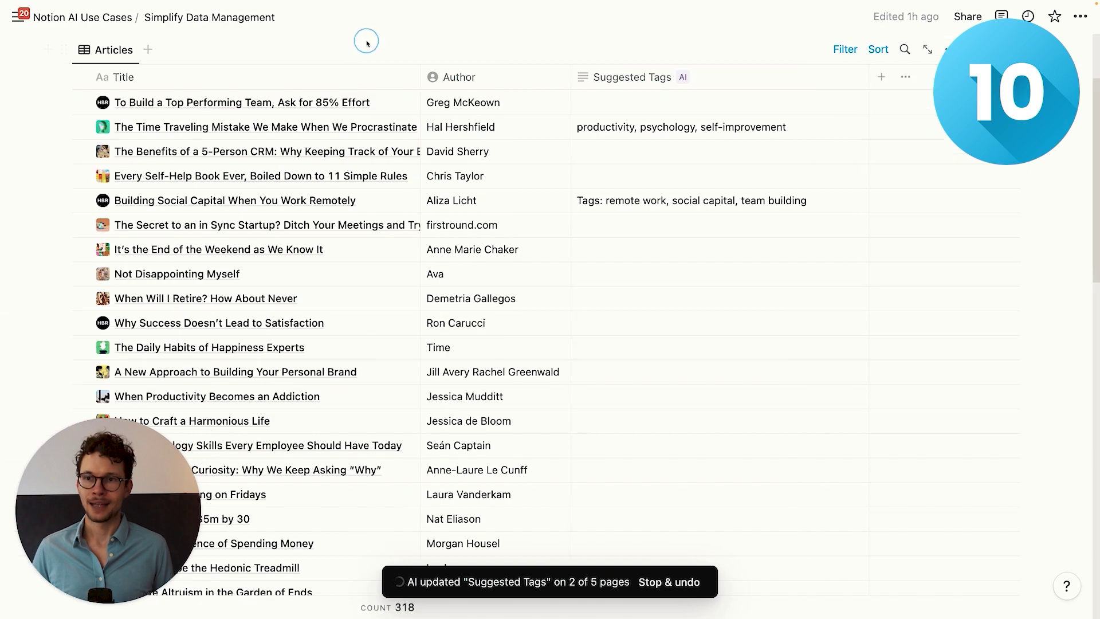
{"action": "left_click", "coordinate": [668, 139]}
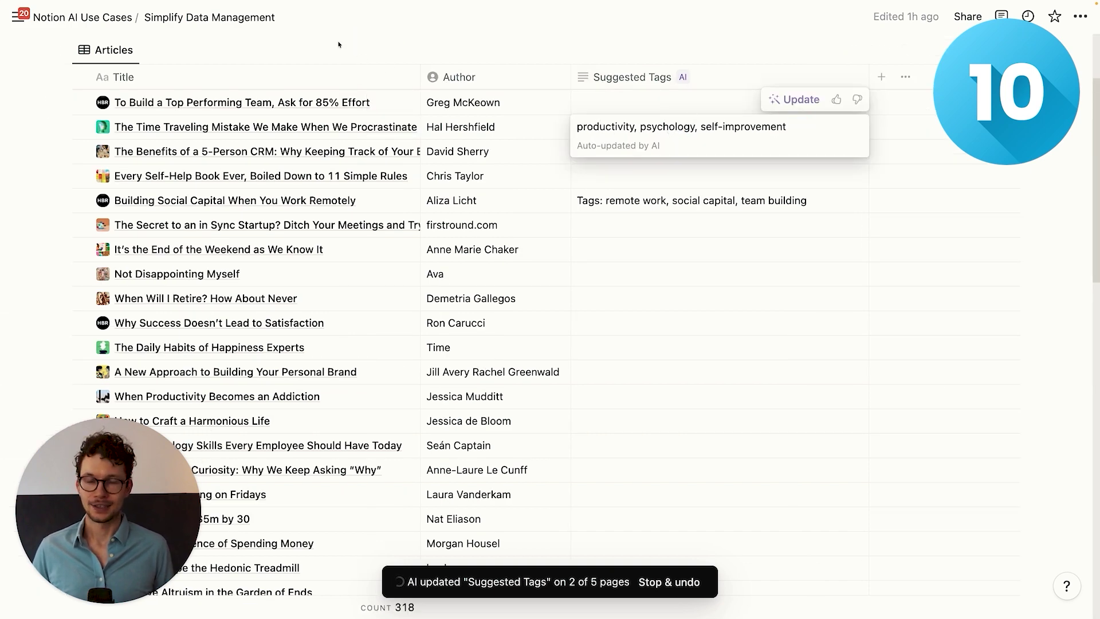
{"action": "key", "text": "Escape"}
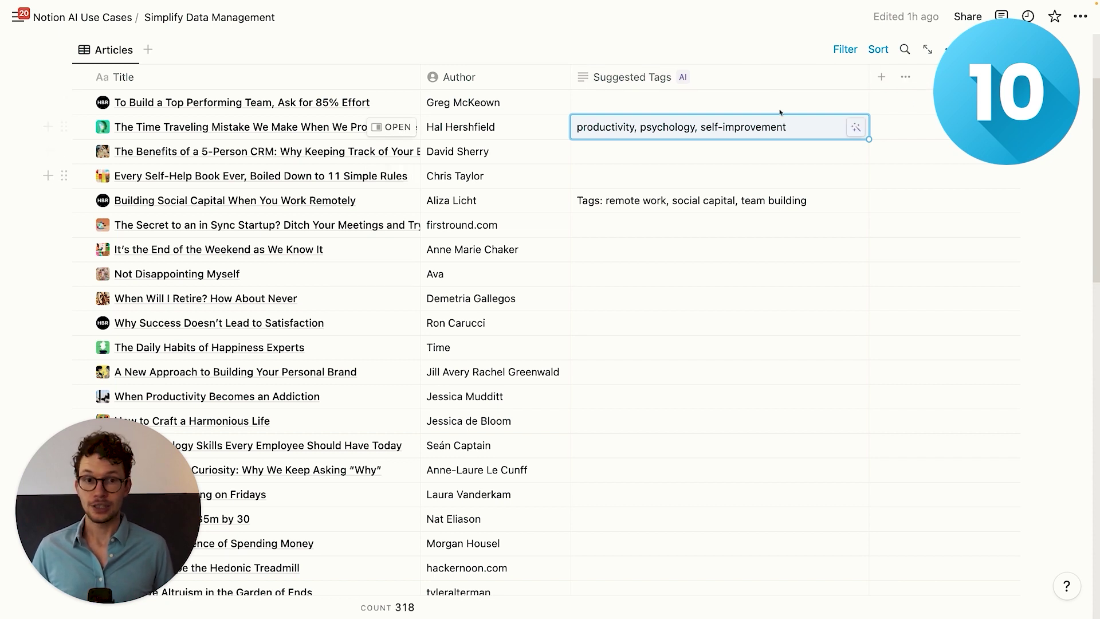
Change the Suggested Tags property's type to Multi-select
{"action": "left_click", "coordinate": [760, 79]}
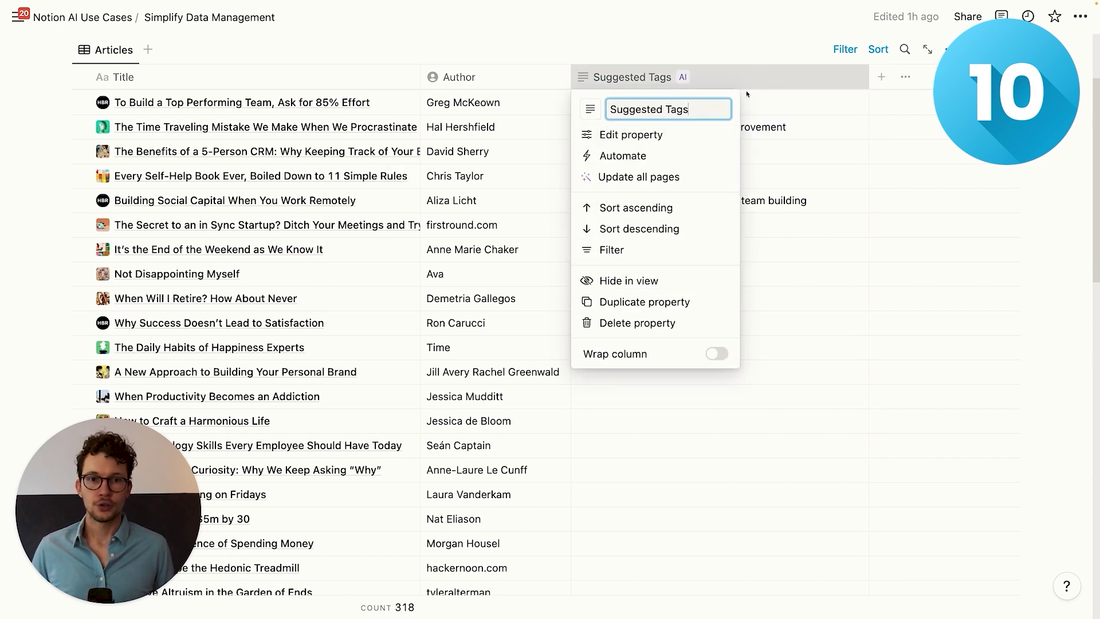
{"action": "left_click", "coordinate": [681, 141]}
{"action": "left_click", "coordinate": [906, 162]}
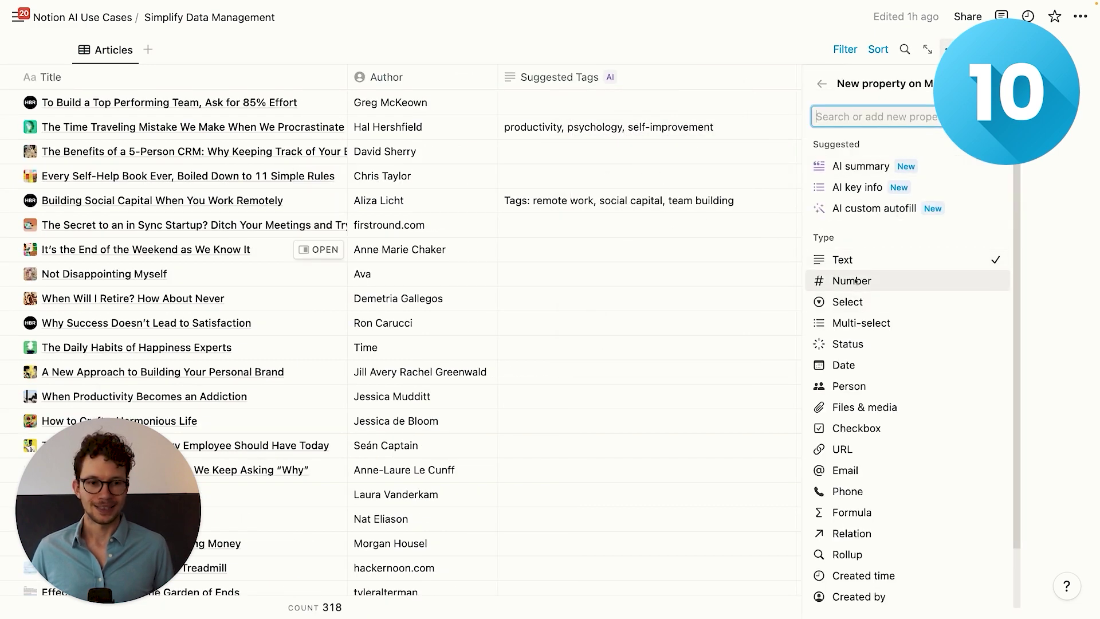
{"action": "left_click", "coordinate": [859, 323]}
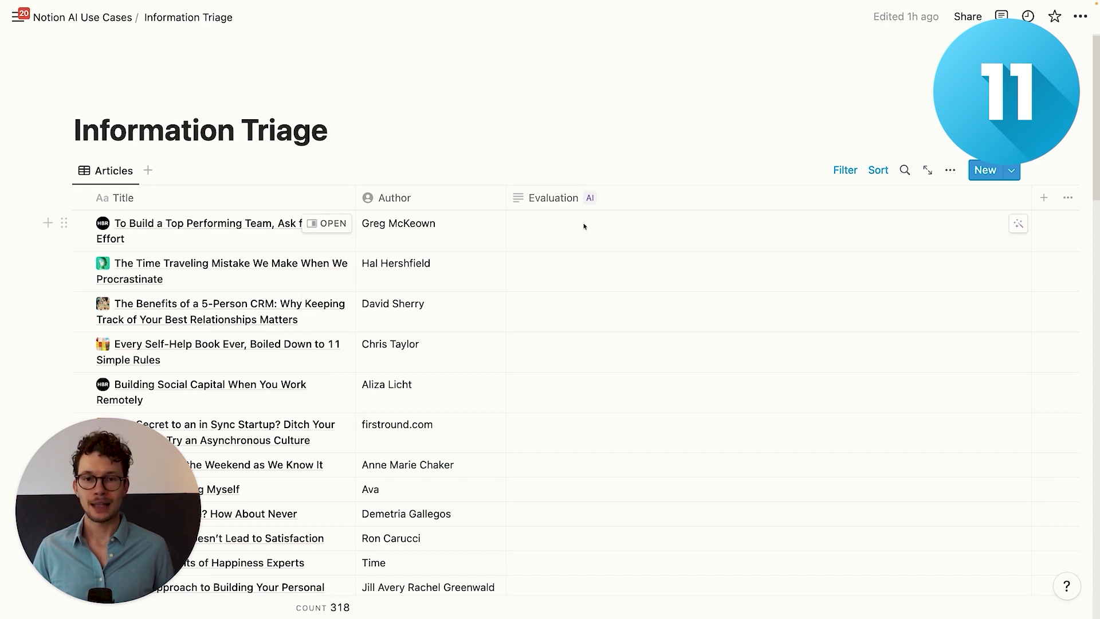
Run the custom AI autofill on the Information Triage table's Evaluation column to judge whether each article is worth reading, and view the procrastination article's evaluation
{"action": "left_click", "coordinate": [619, 202]}
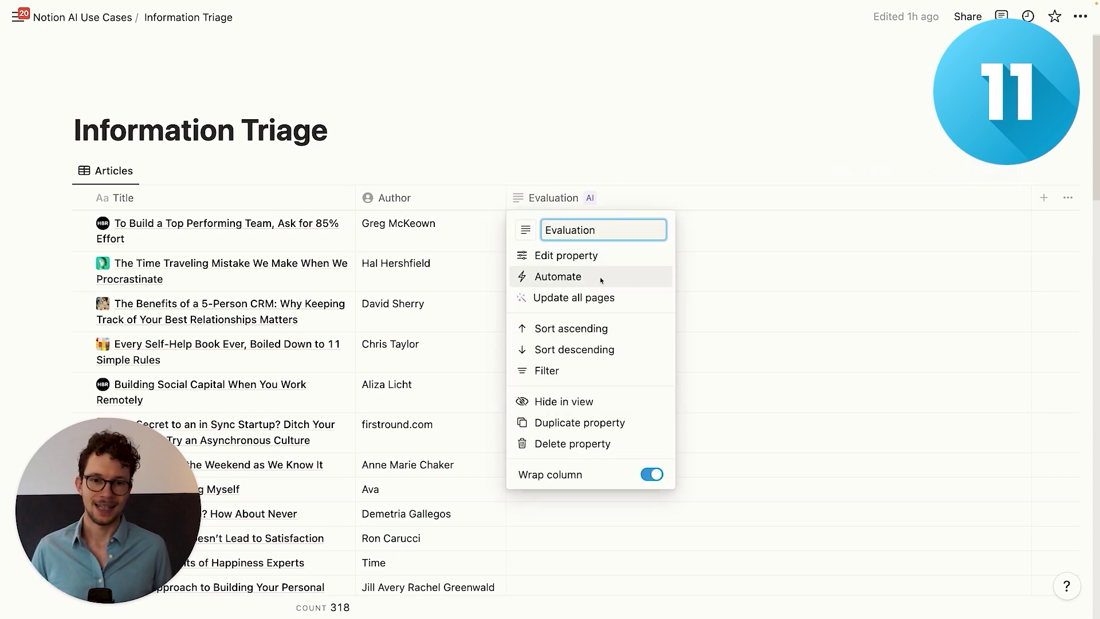
{"action": "left_click", "coordinate": [600, 256]}
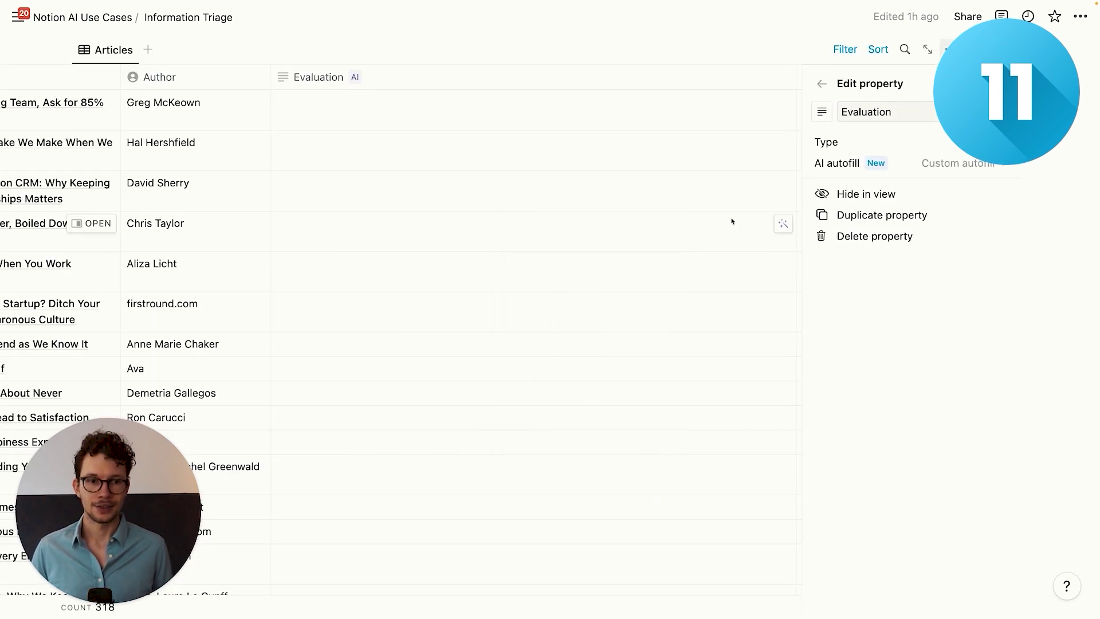
{"action": "left_click", "coordinate": [914, 166]}
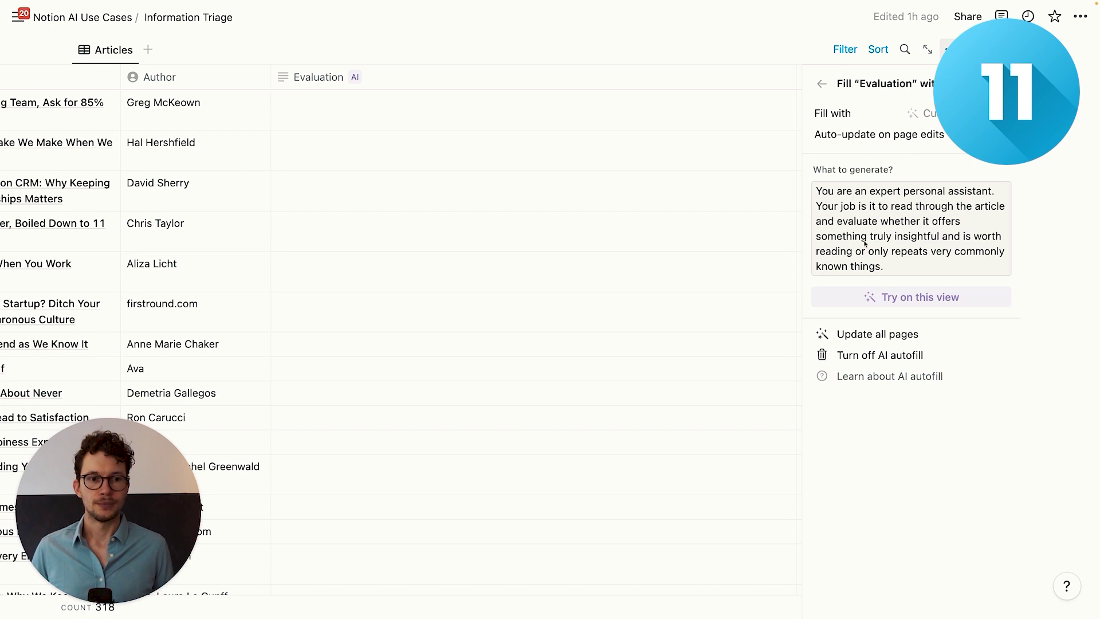
{"action": "left_click", "coordinate": [849, 224]}
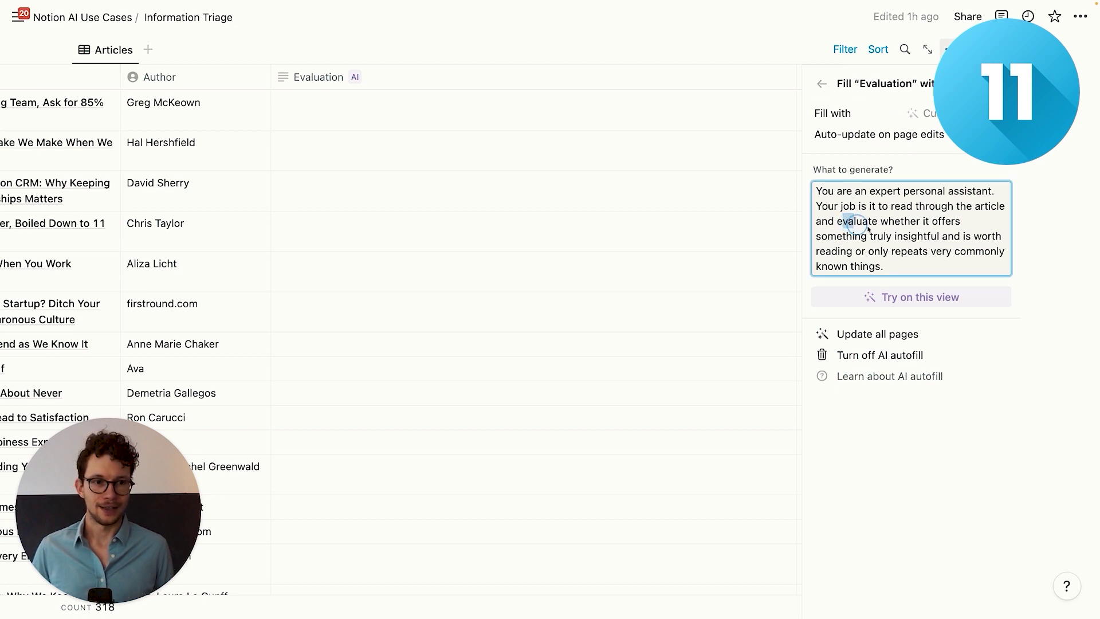
{"action": "left_click", "coordinate": [924, 267]}
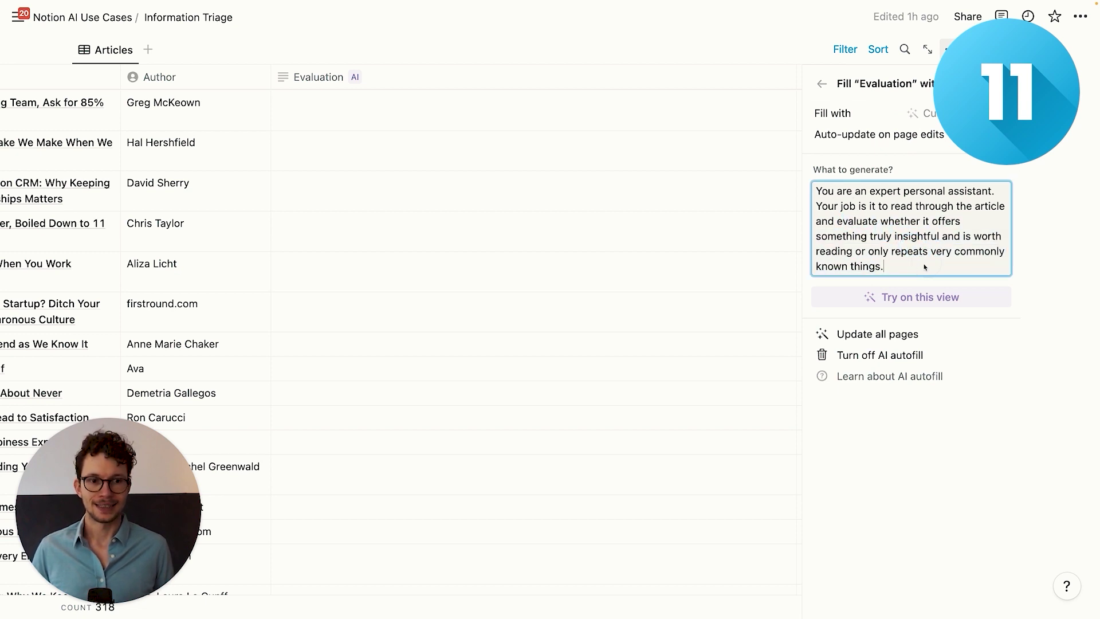
{"action": "left_click", "coordinate": [917, 296]}
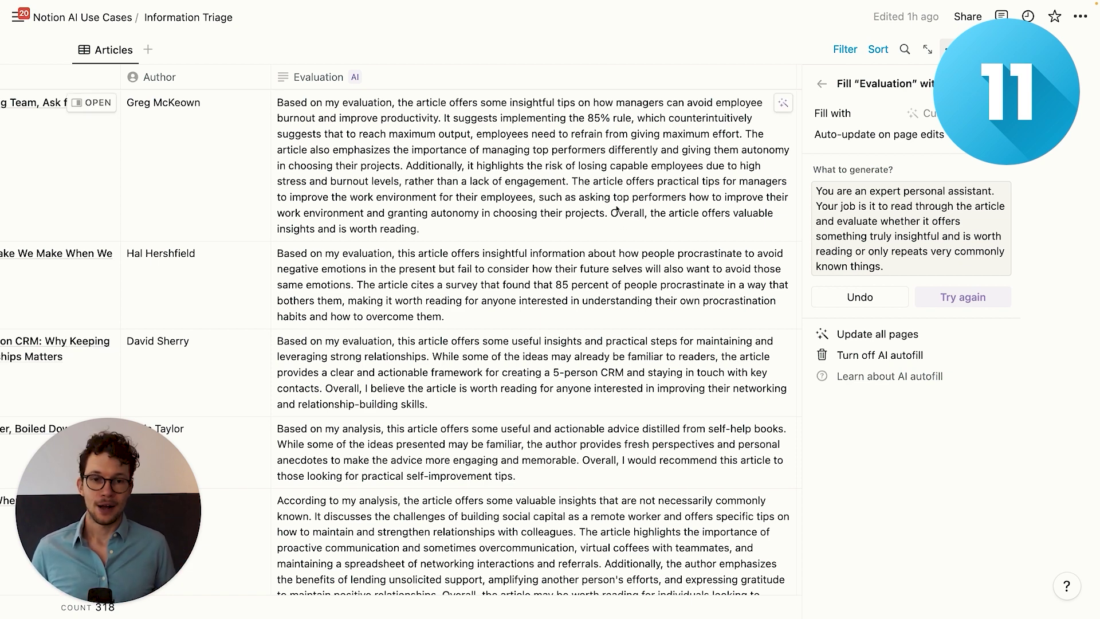
{"action": "left_click", "coordinate": [596, 261]}
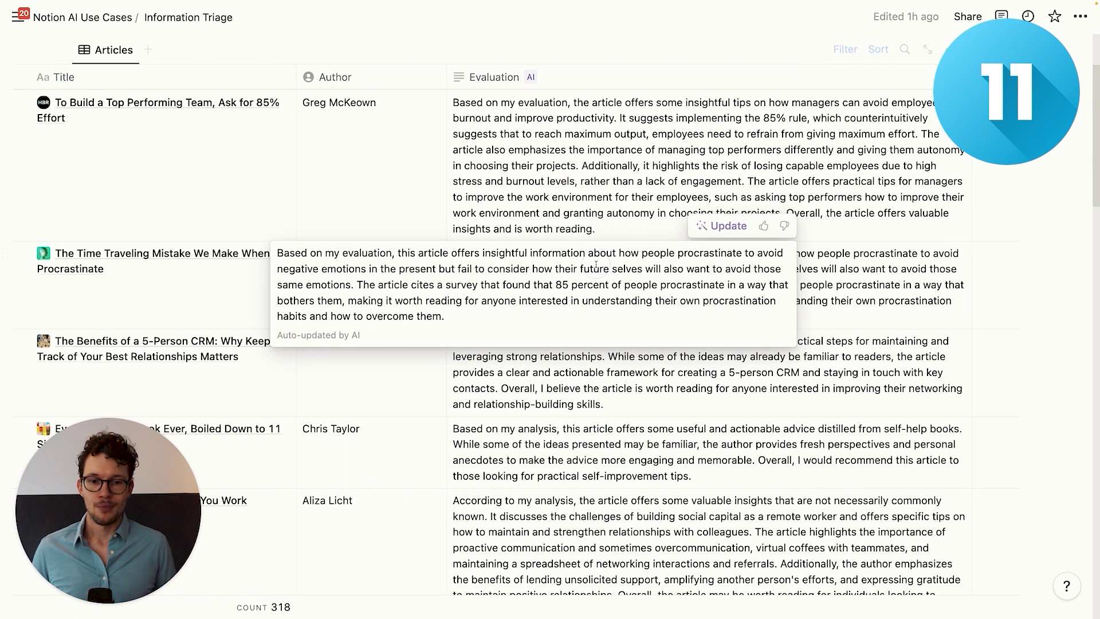
{"action": "key", "text": "Escape"}
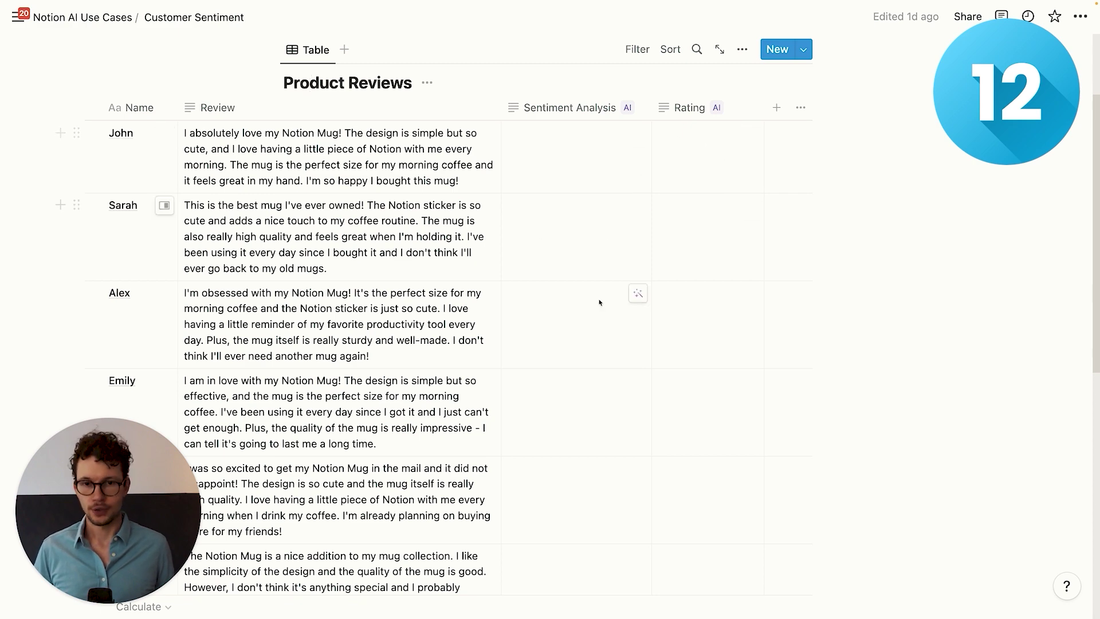
Run the custom AI autofill on the Product Reviews table's Sentiment Analysis column, classifying each review as "positive", "neutral" or "negative", and close the settings
{"action": "left_click", "coordinate": [583, 153]}
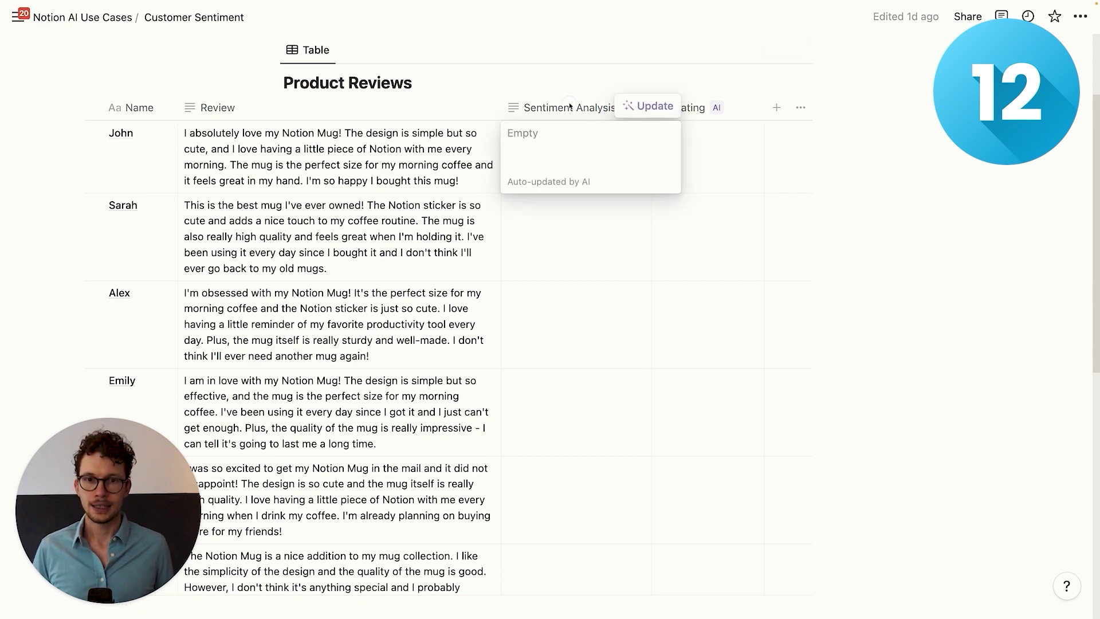
{"action": "left_click", "coordinate": [578, 108]}
{"action": "left_click", "coordinate": [576, 163]}
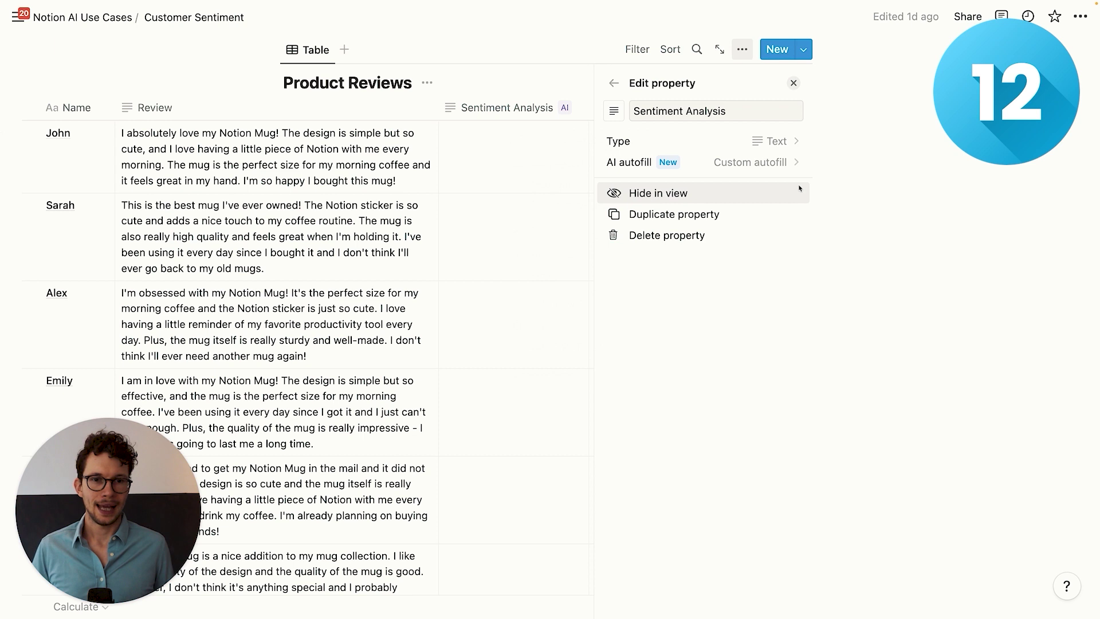
{"action": "left_click", "coordinate": [769, 164]}
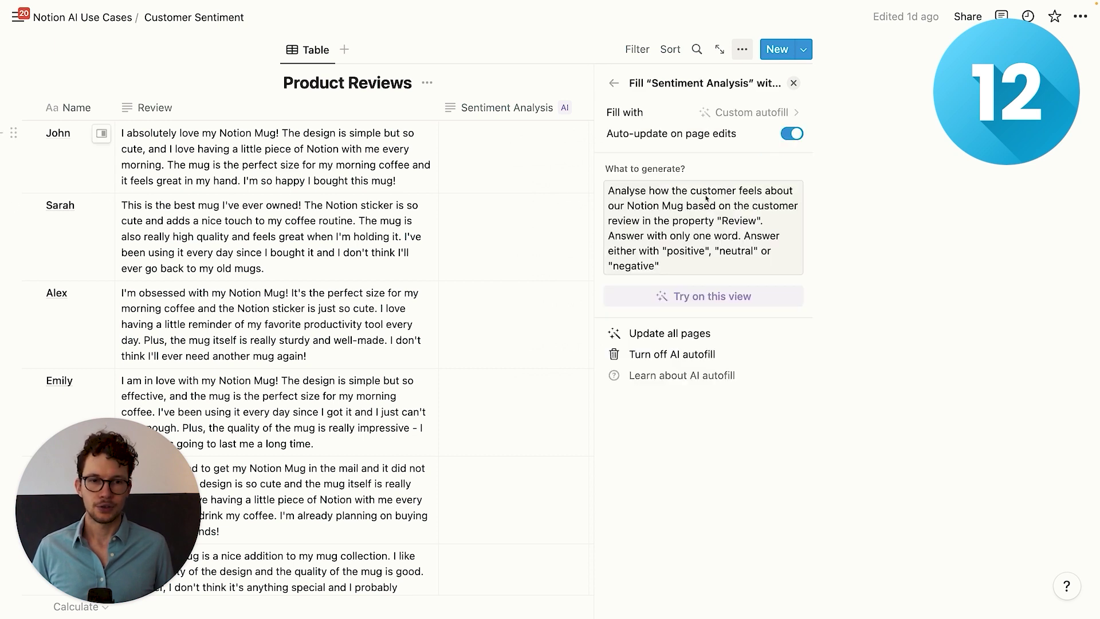
{"action": "left_click", "coordinate": [702, 297]}
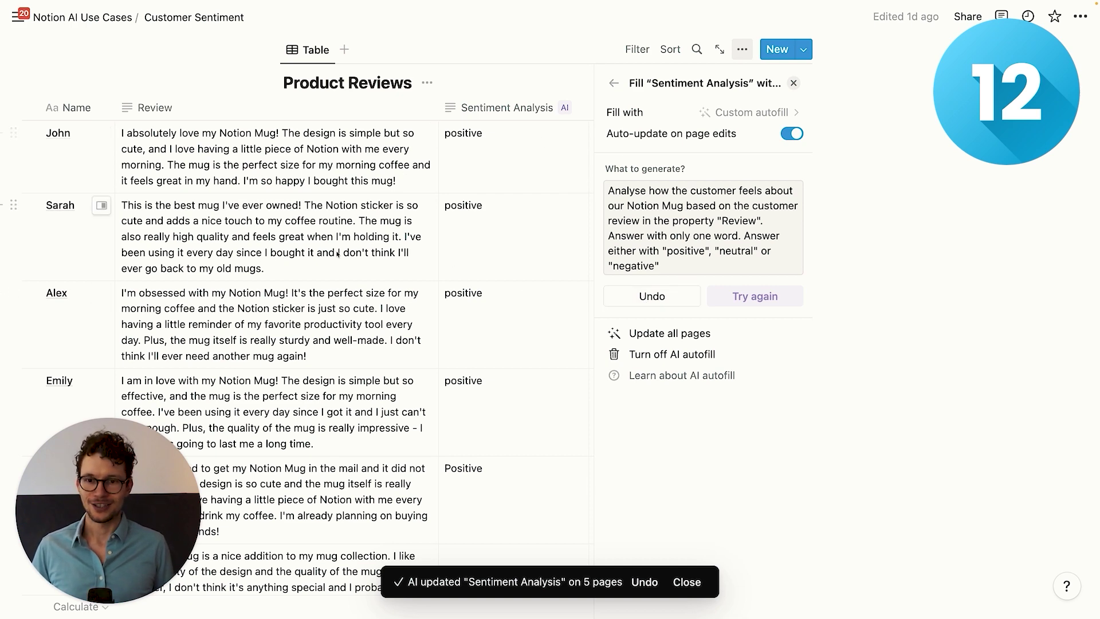
{"action": "left_click", "coordinate": [390, 230]}
{"action": "key", "text": "Escape"}
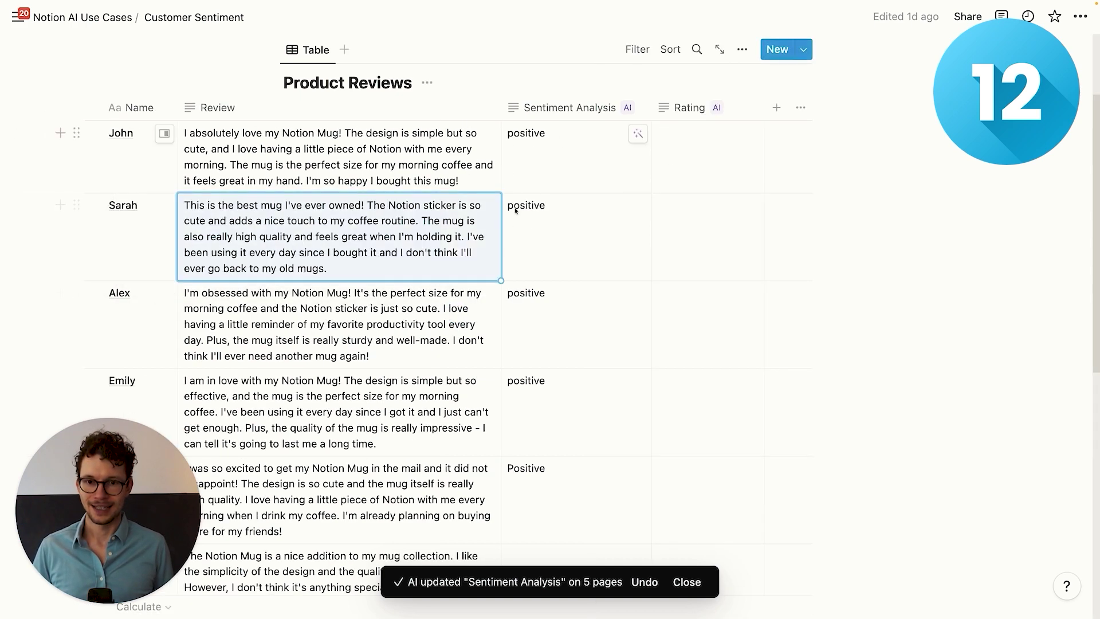
Run the custom AI autofill on the Product Reviews table's Rating column, rating customer satisfaction from 1 to 10 as a number only
{"action": "left_click", "coordinate": [691, 112]}
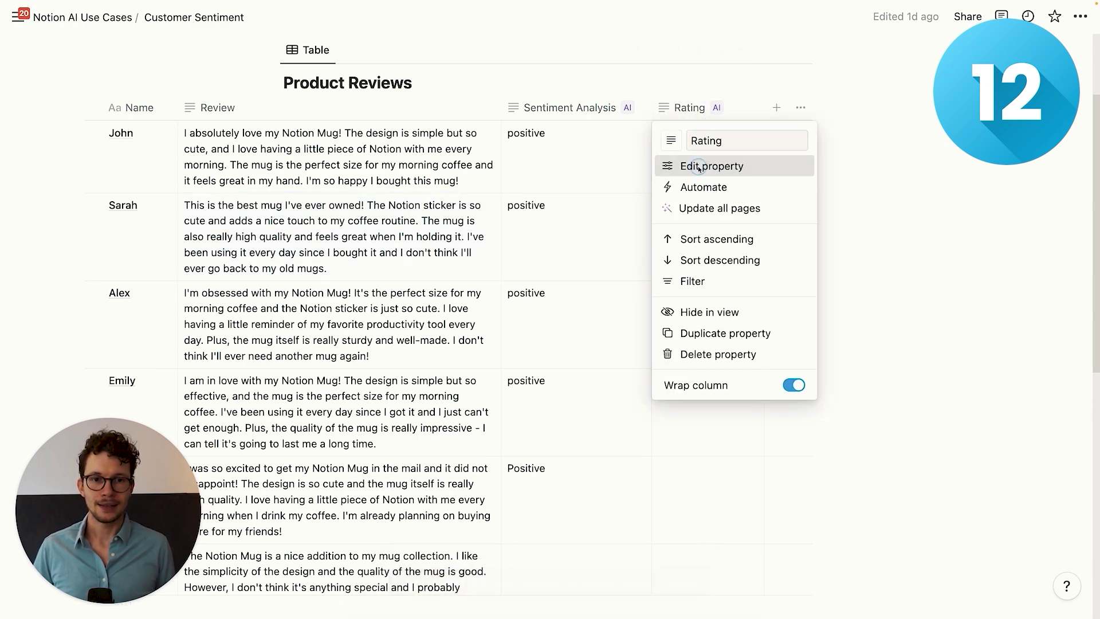
{"action": "left_click", "coordinate": [703, 165]}
{"action": "left_click", "coordinate": [703, 166]}
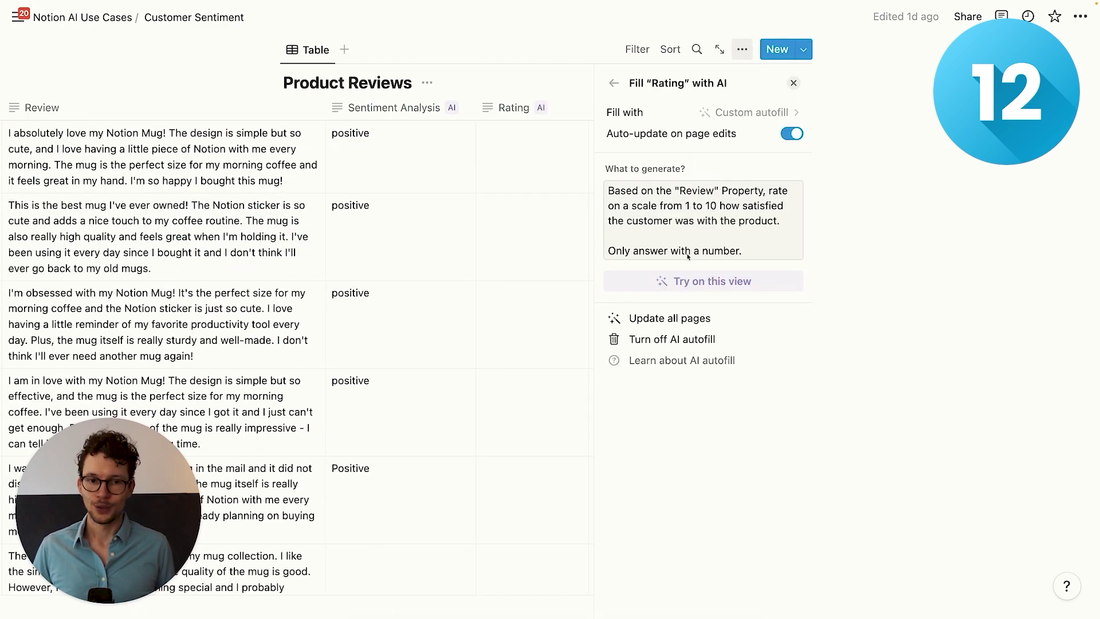
{"action": "left_click", "coordinate": [698, 281]}
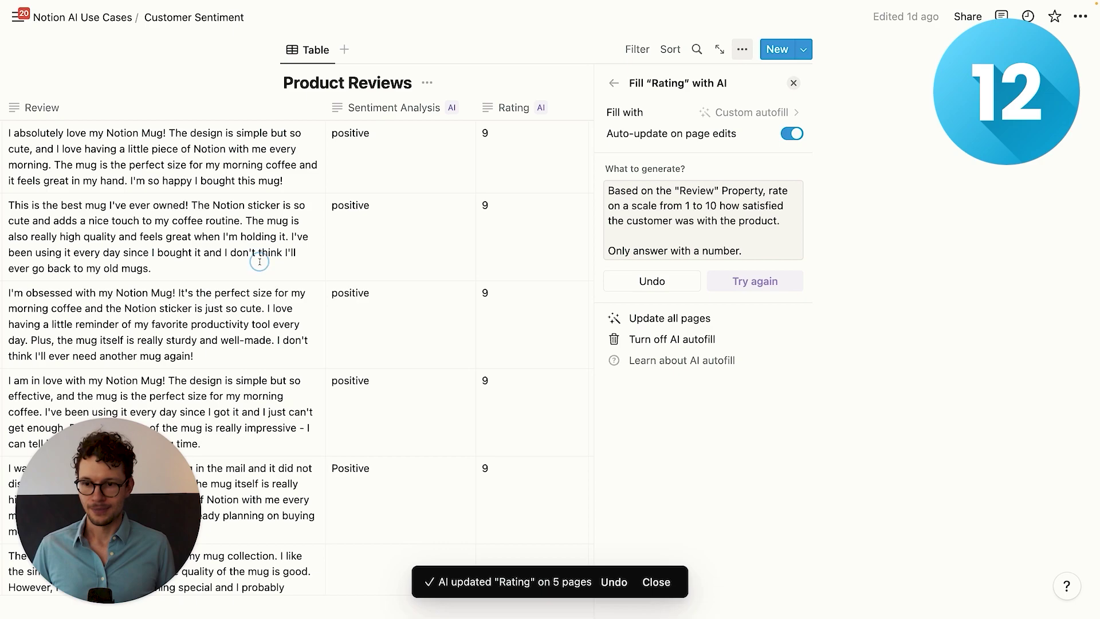
{"action": "left_click", "coordinate": [320, 278]}
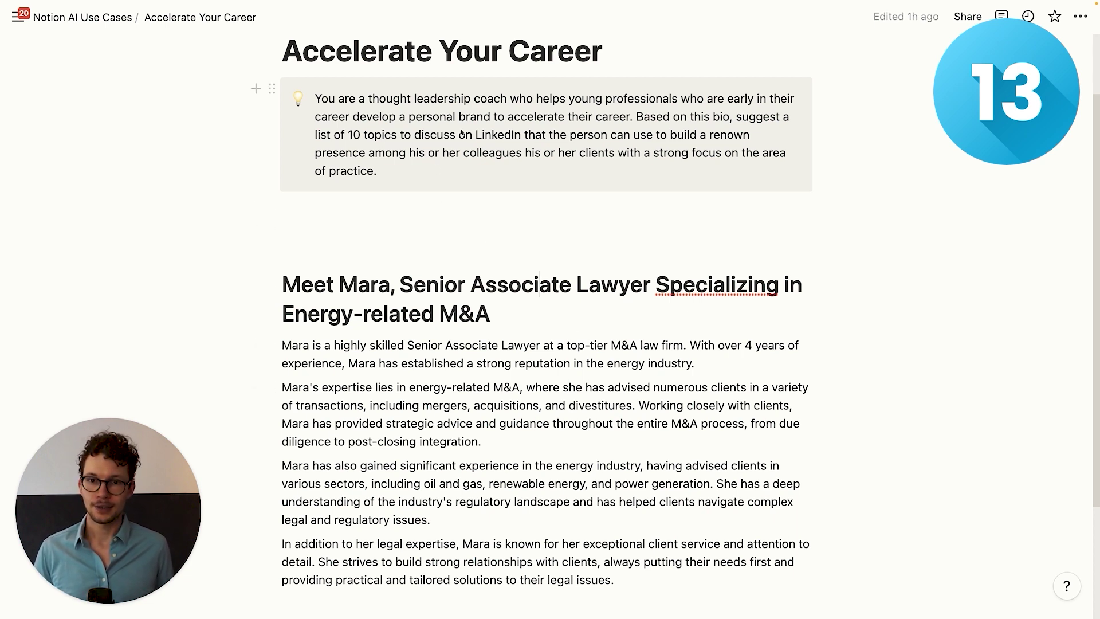
Copy the thought leadership coach prompt from the callout on the Accelerate Your Career page
{"action": "left_click_drag", "start_coordinate": [377, 171], "coordinate": [317, 101]}
{"action": "key", "text": "super+c"}
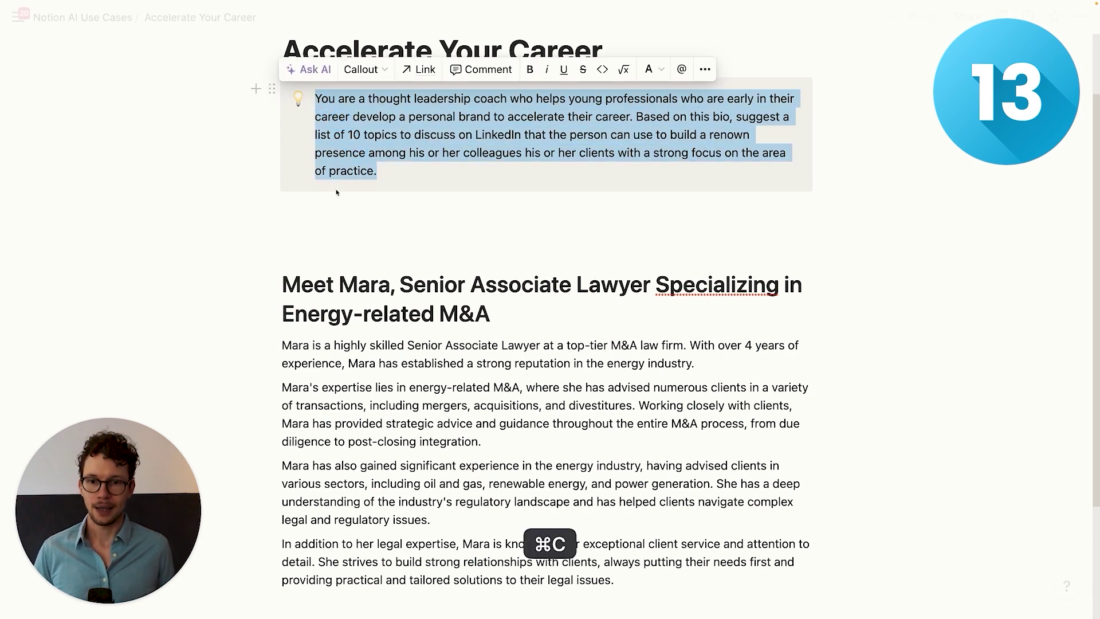
{"action": "scroll", "coordinate": [285, 239], "scroll_direction": "down", "scroll_amount": 1}
{"action": "scroll", "coordinate": [332, 235], "scroll_direction": "down", "scroll_amount": 1}
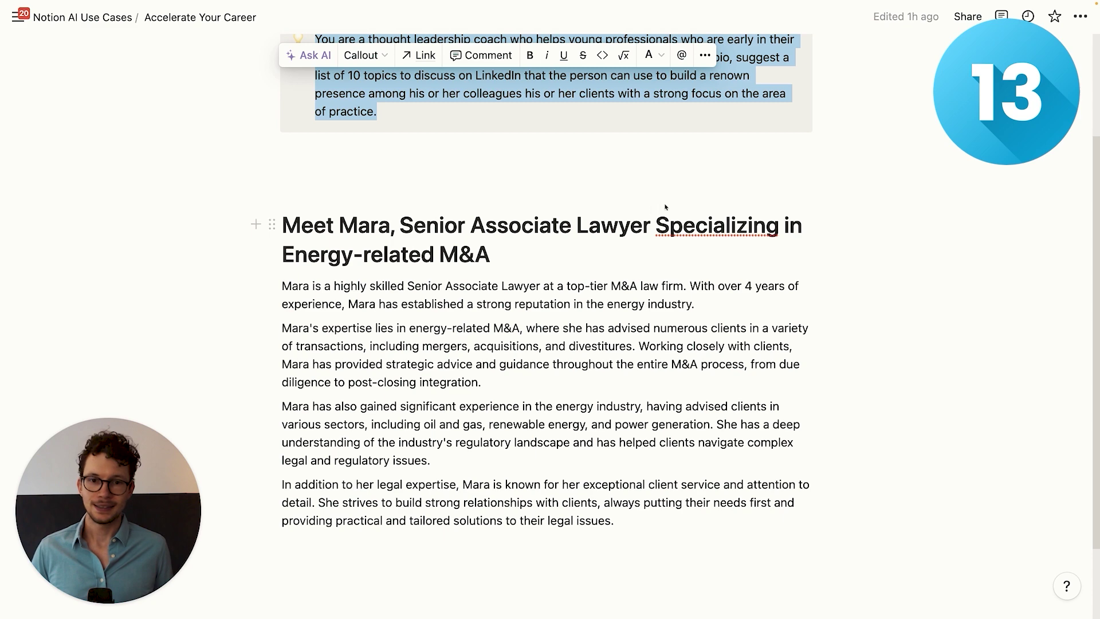
Ask AI for 10 LinkedIn topics based on the lawyer's four bio paragraphs, using the copied thought leadership coach prompt
{"action": "left_click", "coordinate": [298, 287]}
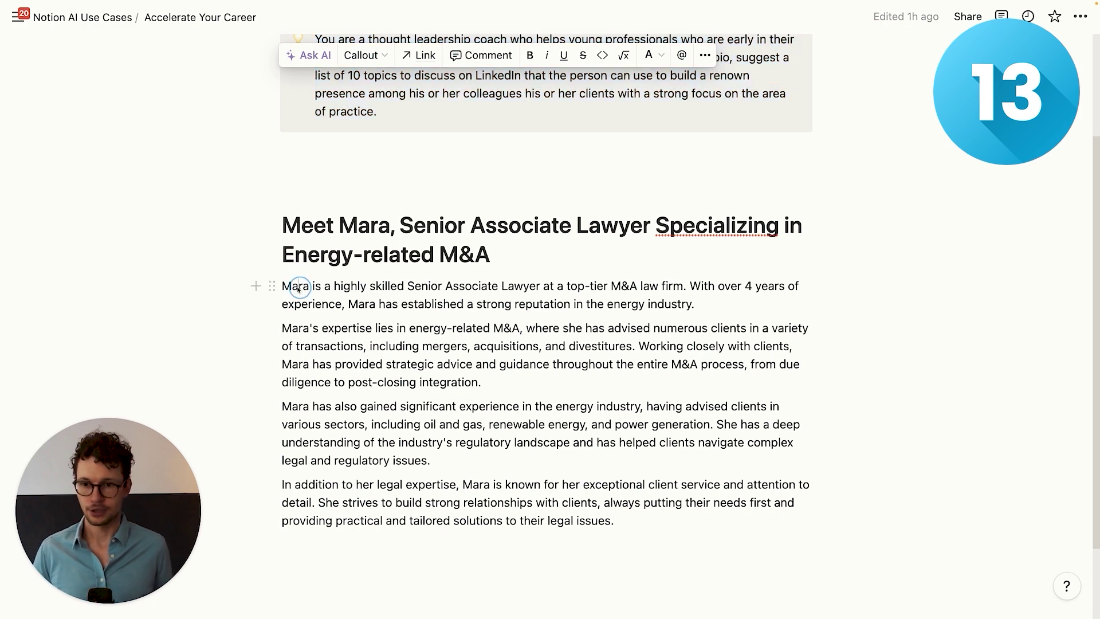
{"action": "left_click_drag", "start_coordinate": [283, 288], "coordinate": [729, 517]}
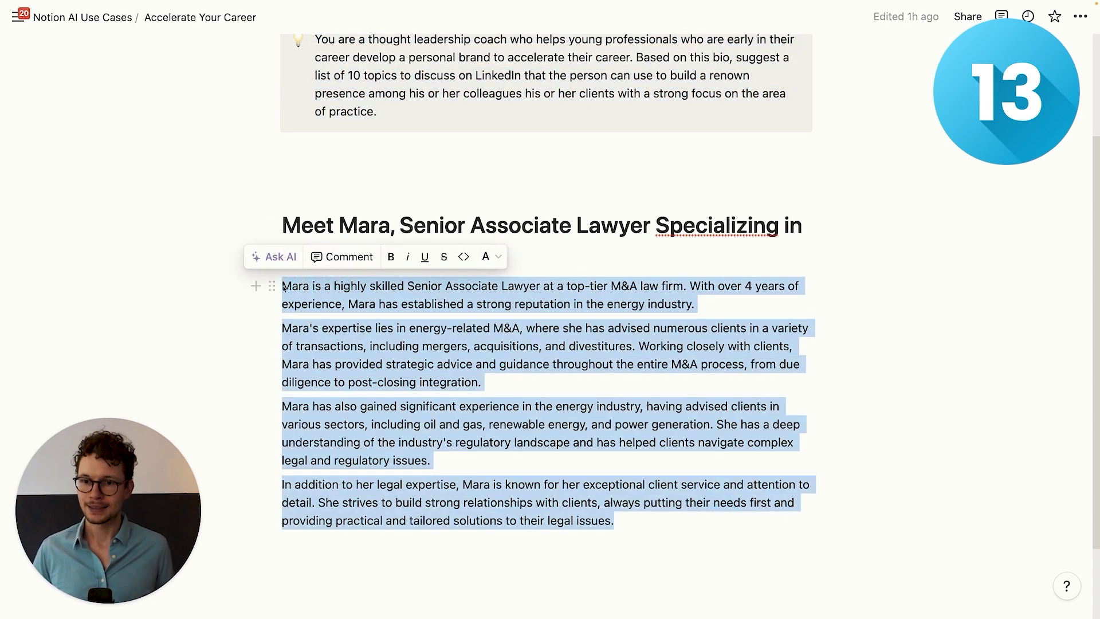
{"action": "left_click", "coordinate": [283, 264]}
{"action": "key", "text": "super+v"}
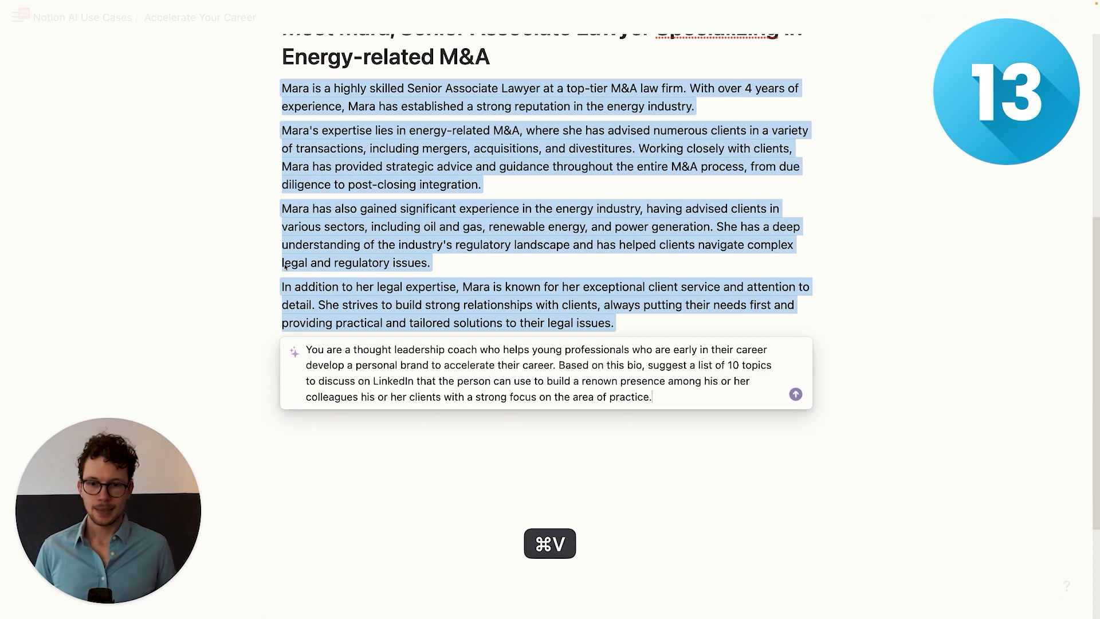
{"action": "key", "text": "Return"}
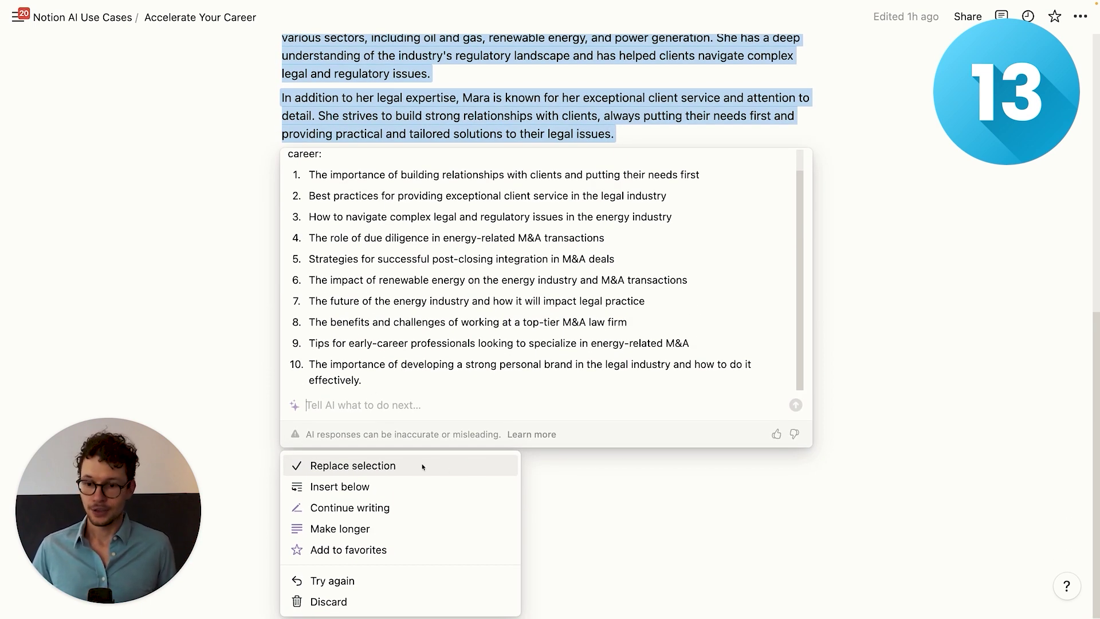
Insert the generated LinkedIn topics below the bio and select the first topic, about building relationships with clients
{"action": "left_click", "coordinate": [339, 486]}
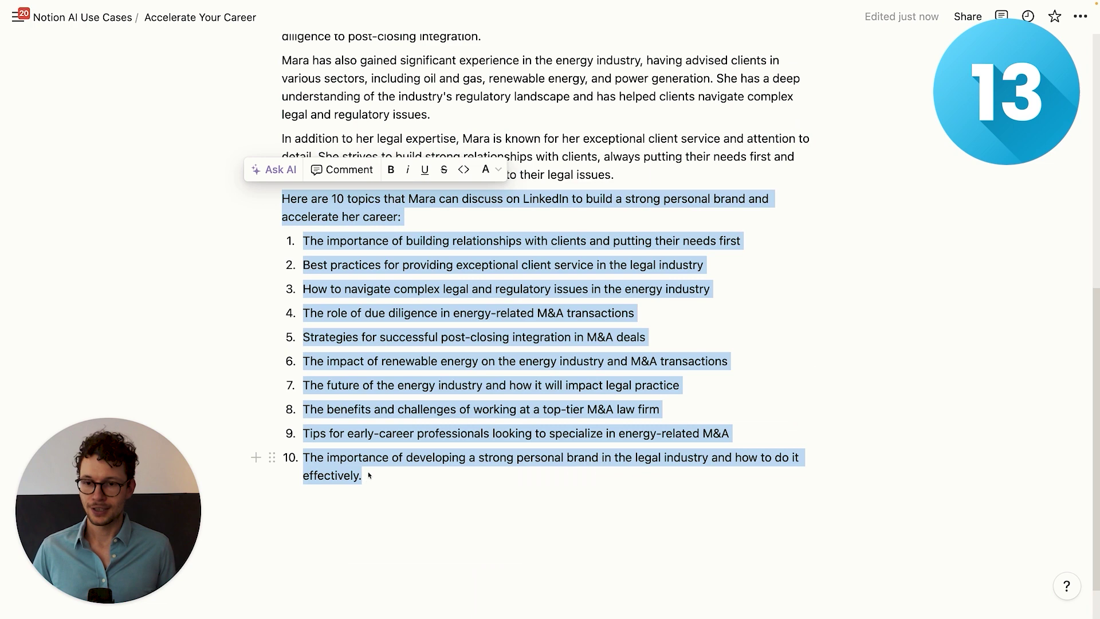
{"action": "left_click", "coordinate": [338, 265]}
{"action": "left_click_drag", "start_coordinate": [303, 239], "coordinate": [748, 242]}
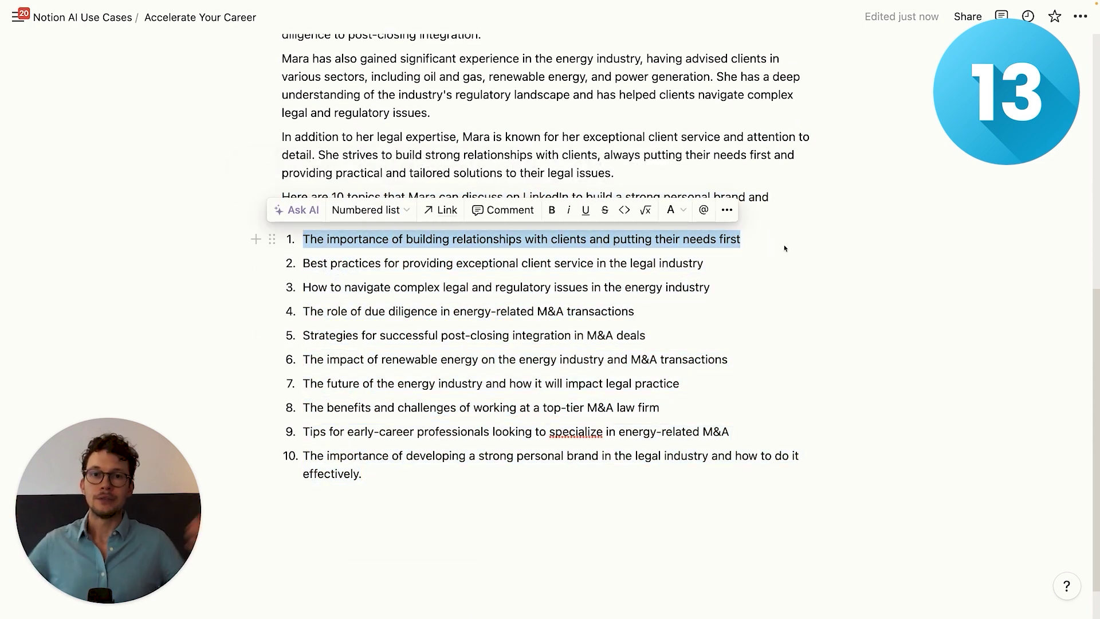